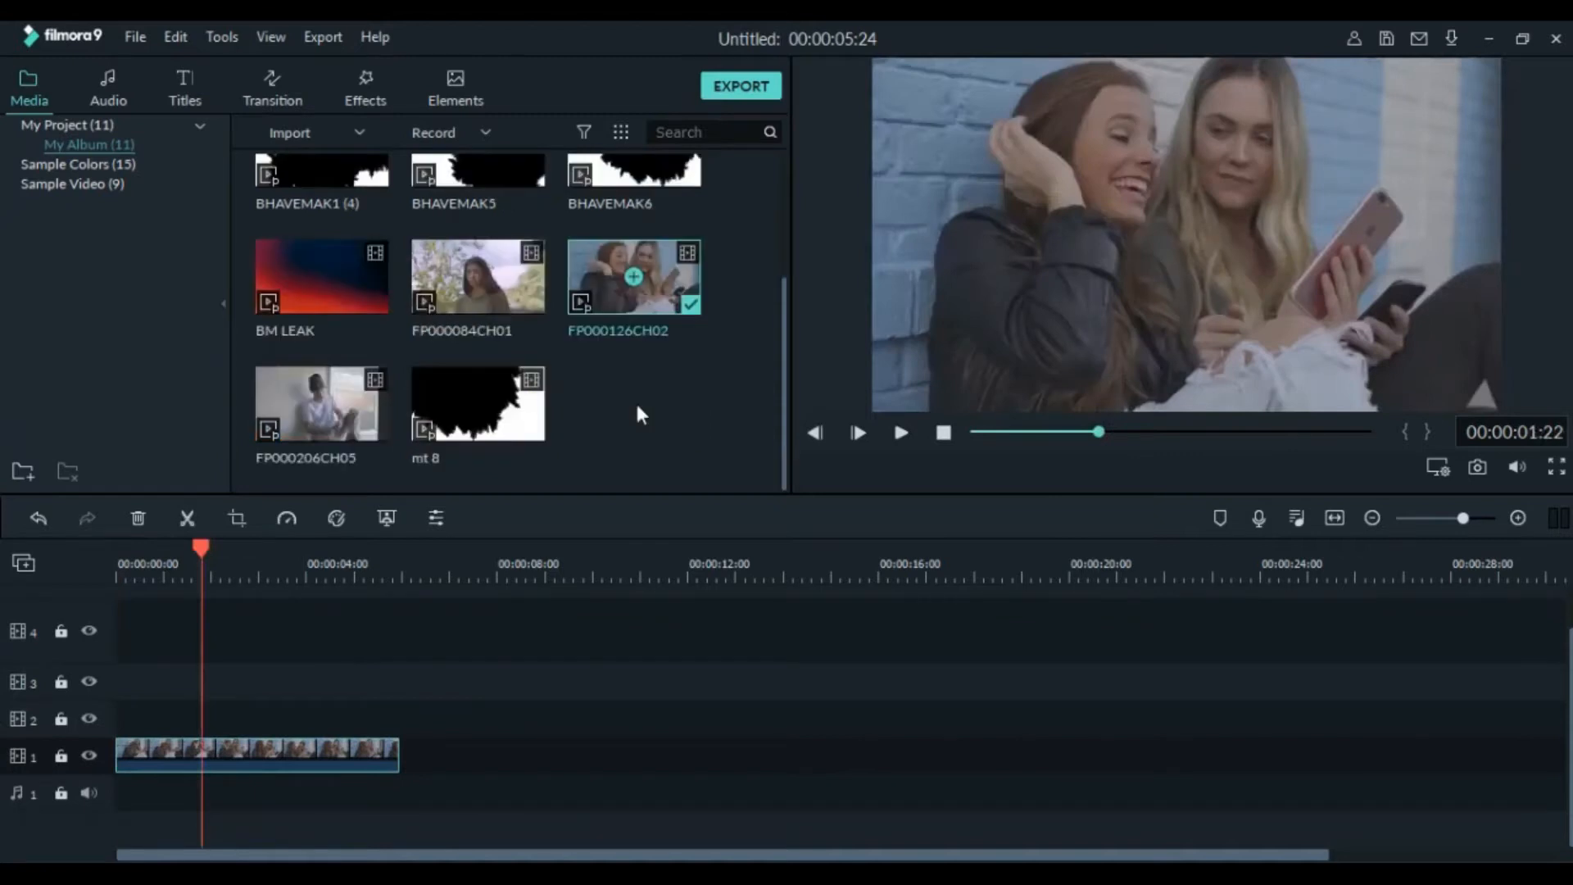
Add the FP000206CH05 clip directly after the existing clip on video track 1.
drag(367, 430, 401, 763)
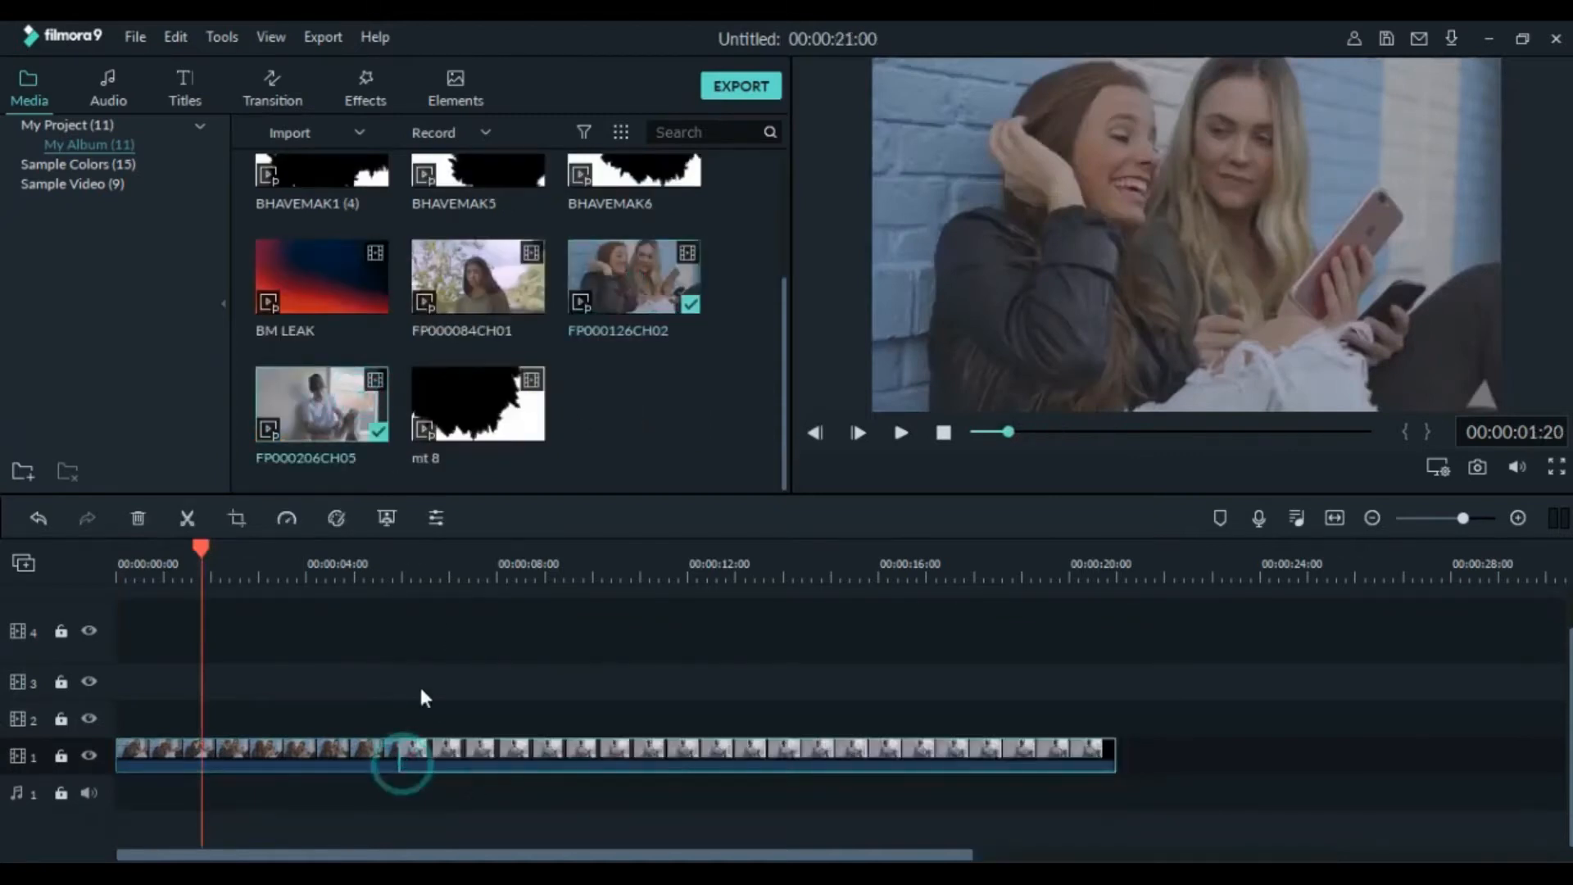
double_click(631, 751)
click(737, 474)
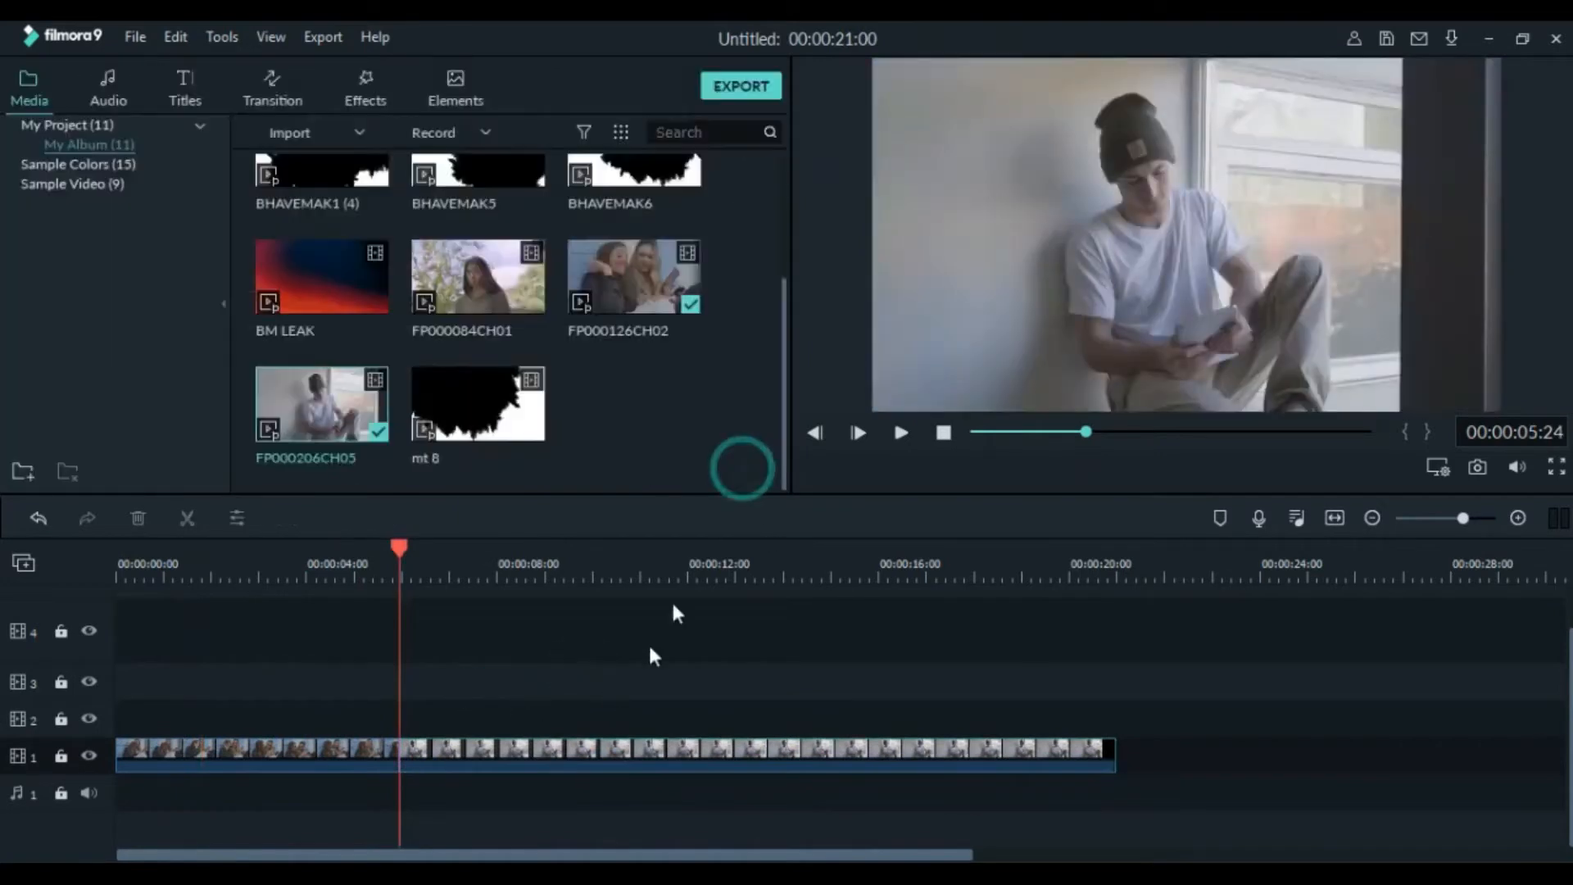
Split FP000206CH05 on video track 1 at 00:00:11:02 and delete the part after the cut.
drag(398, 544, 643, 604)
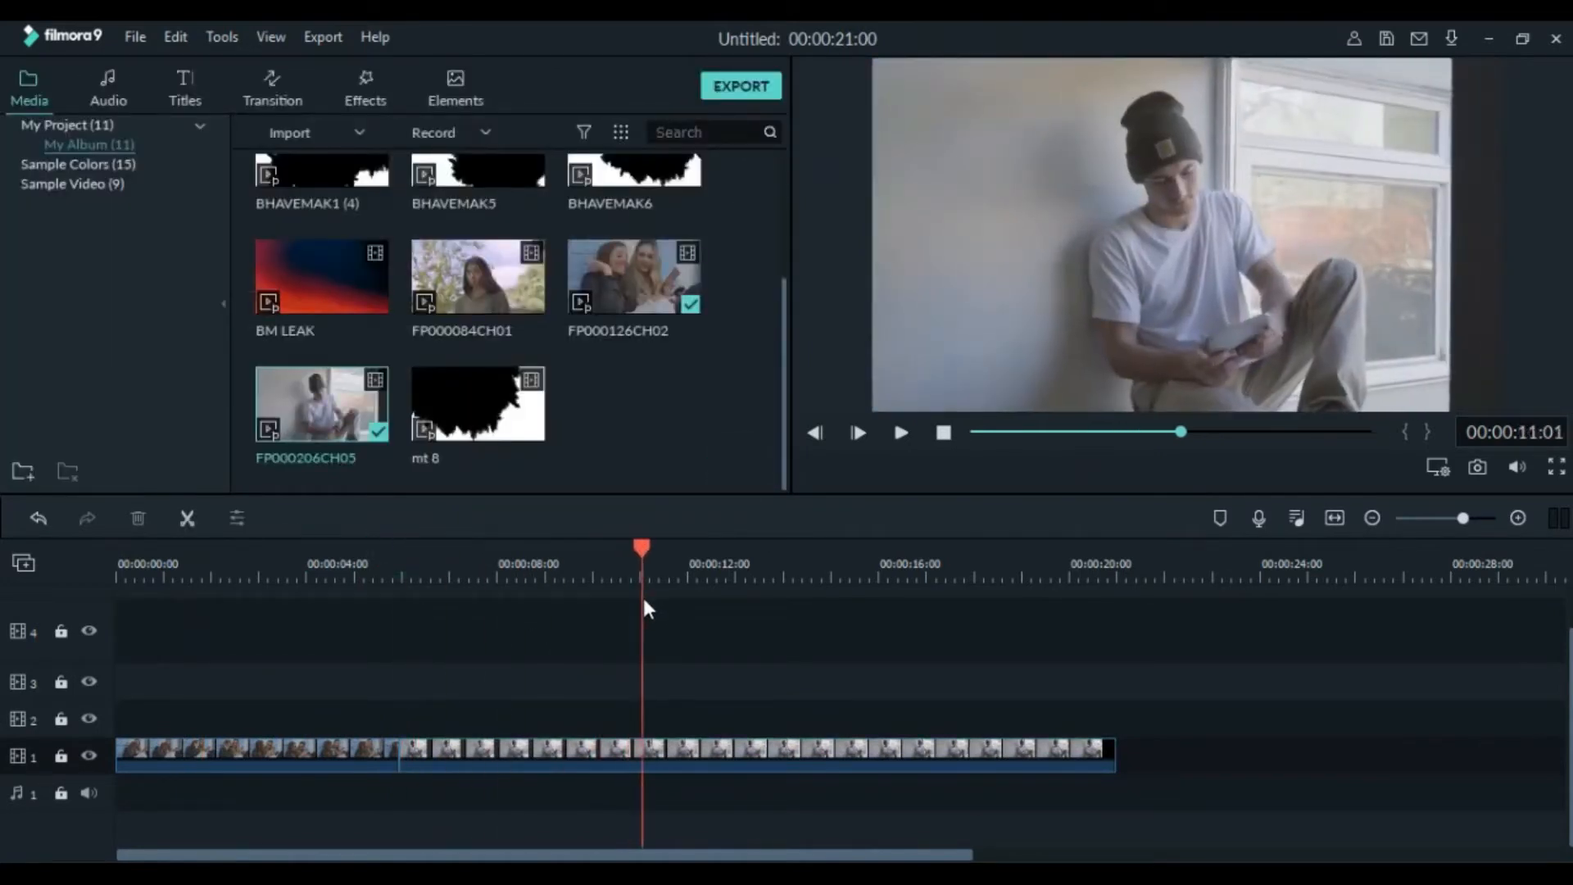
click(703, 748)
click(784, 754)
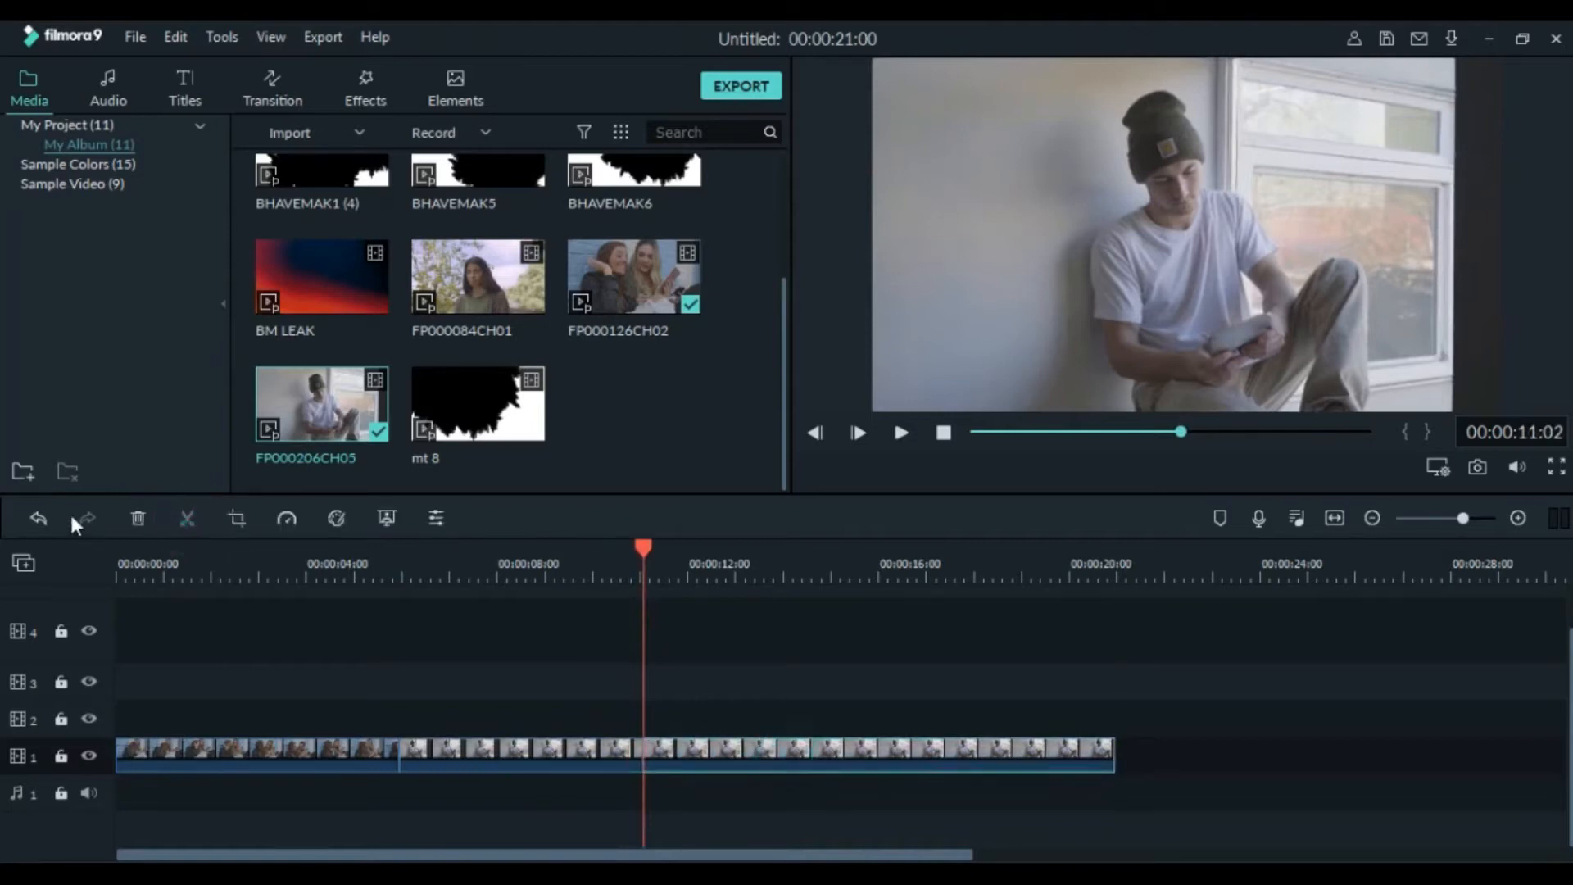
click(136, 516)
Add FP000084CH01 after the shortened clip on video track 1 and place BM LEAK on video track 2 from the timeline start.
drag(518, 276, 642, 760)
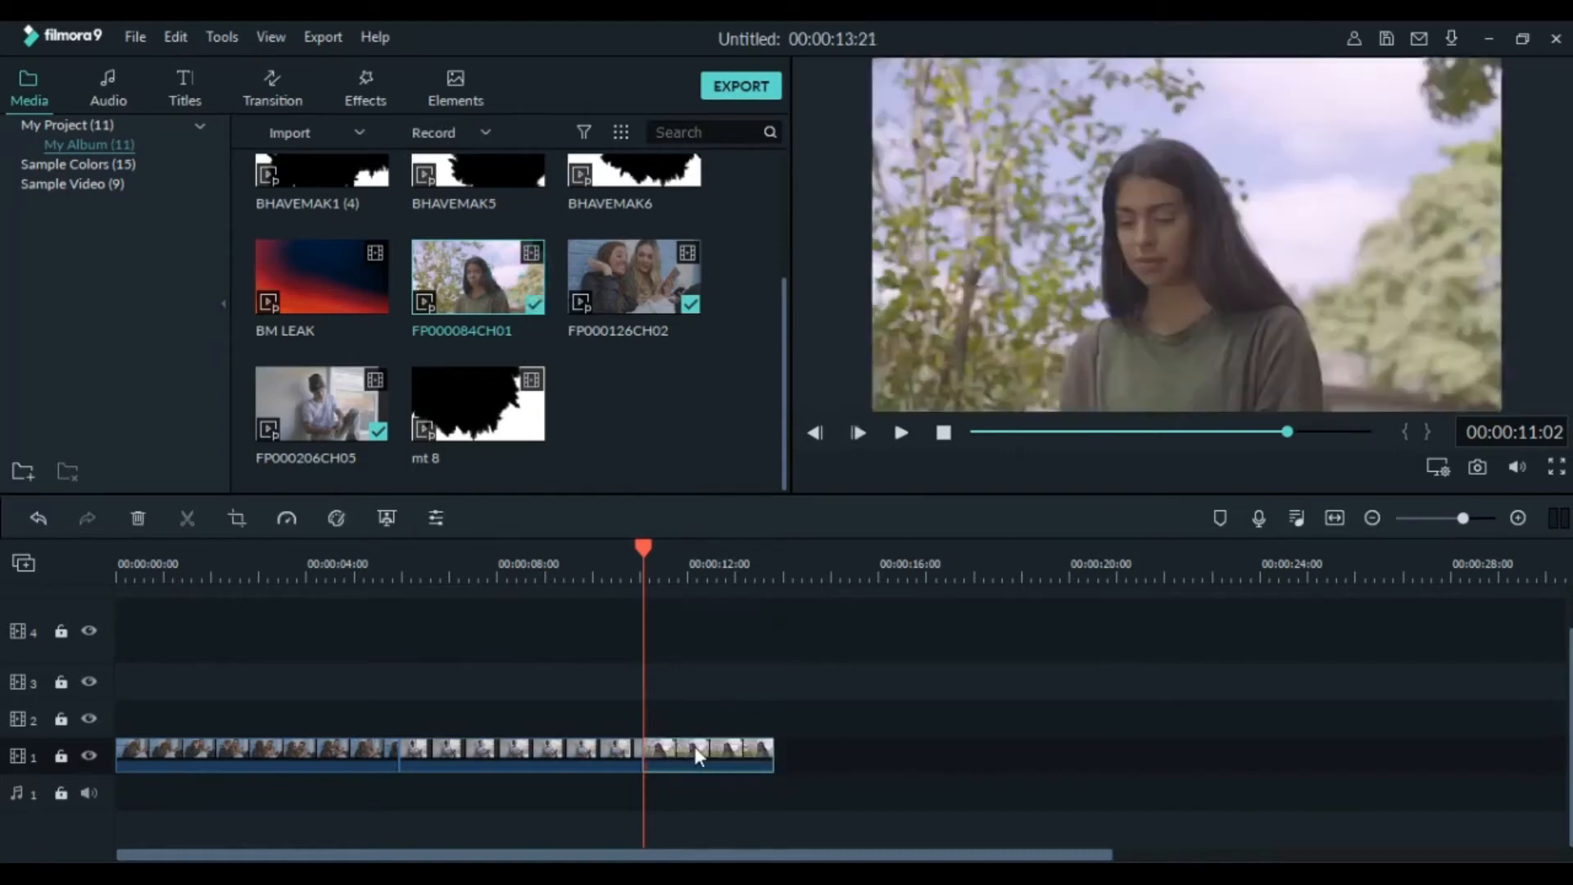
click(943, 432)
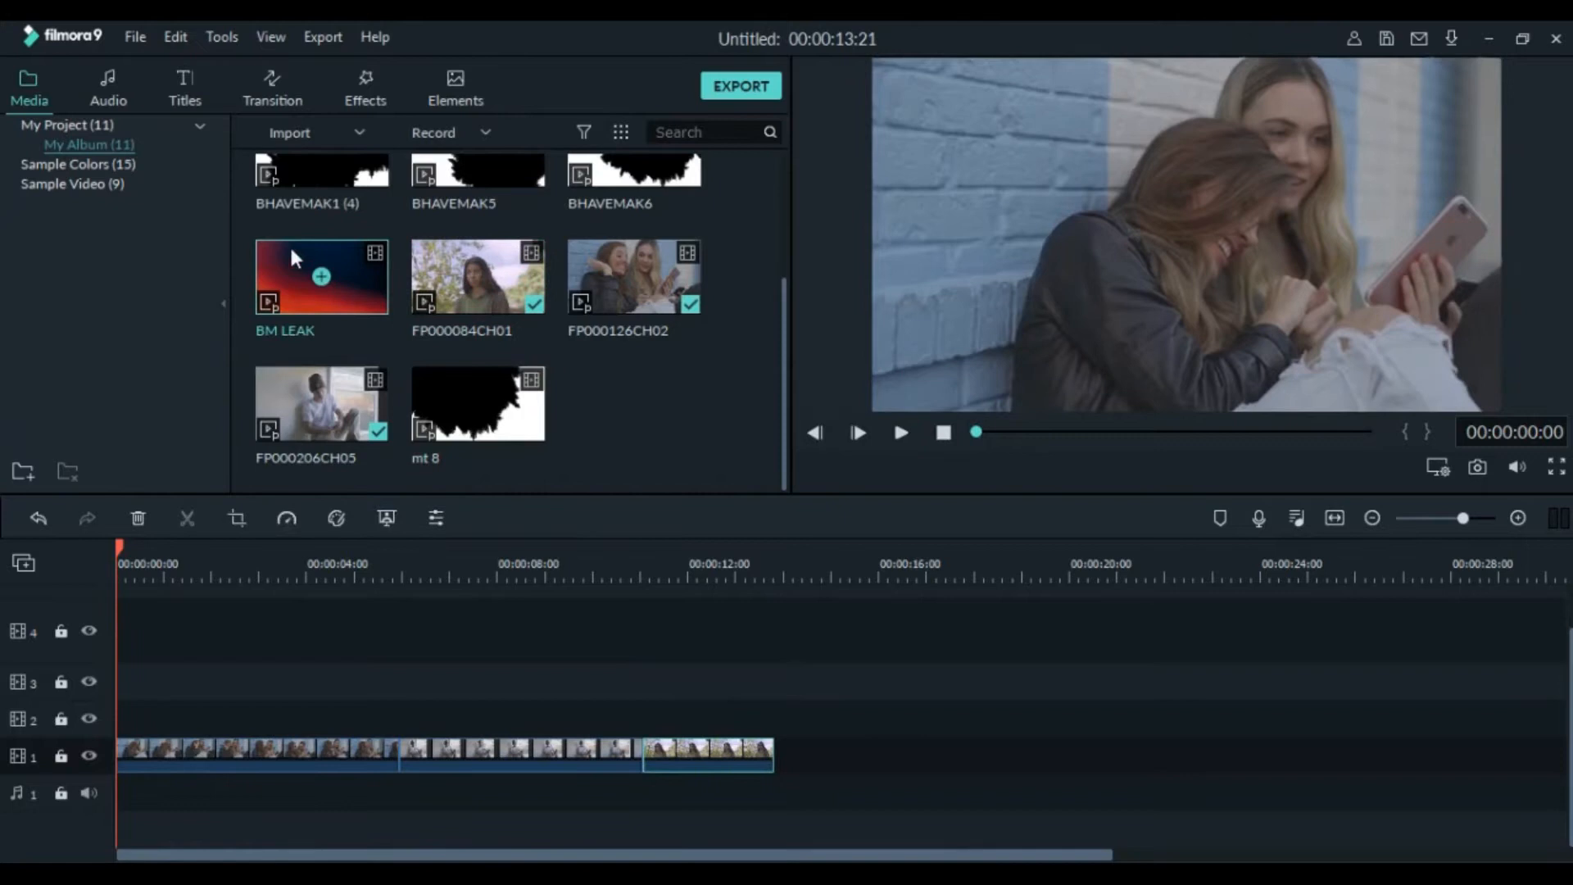
double_click(344, 265)
drag(346, 264, 270, 750)
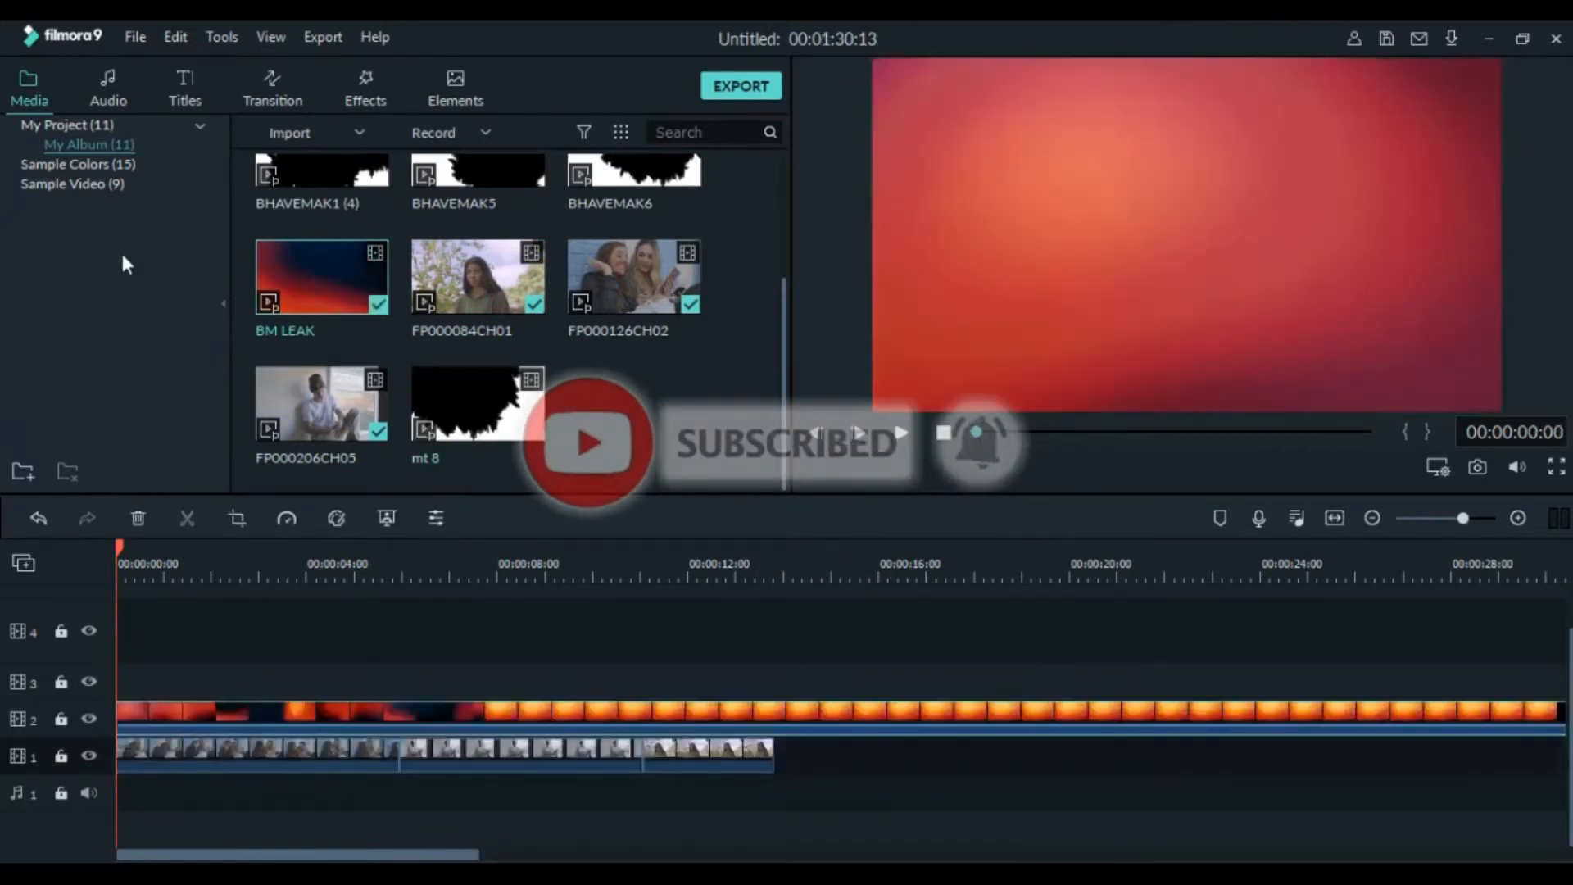
Add the Black sample color after the last clip on video track 1 and bring the playhead to its start.
click(82, 164)
drag(360, 217, 843, 797)
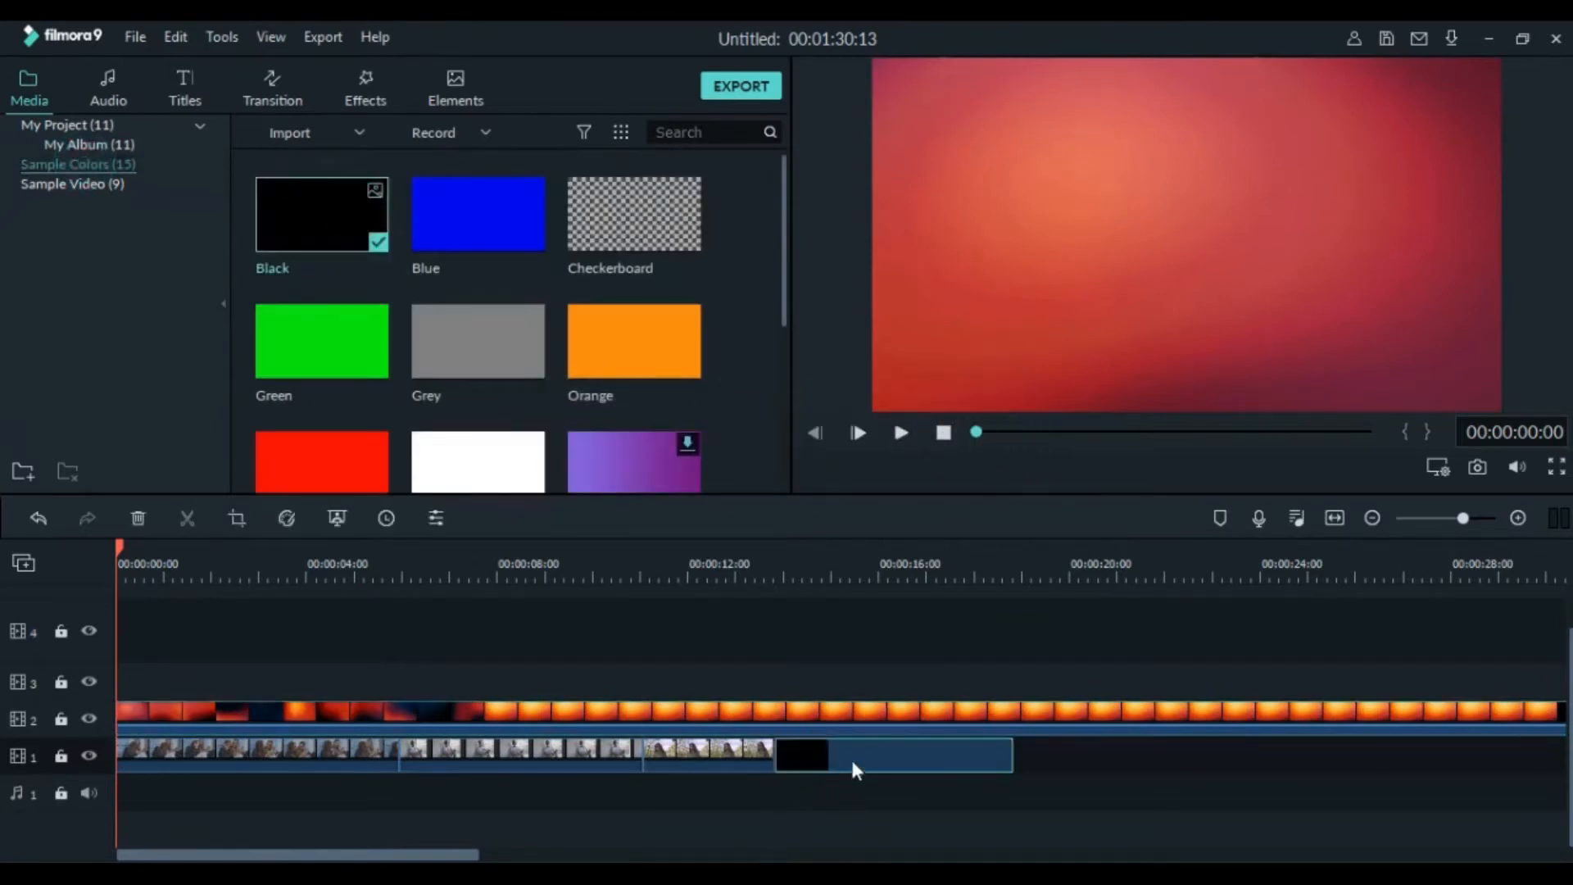
double_click(849, 747)
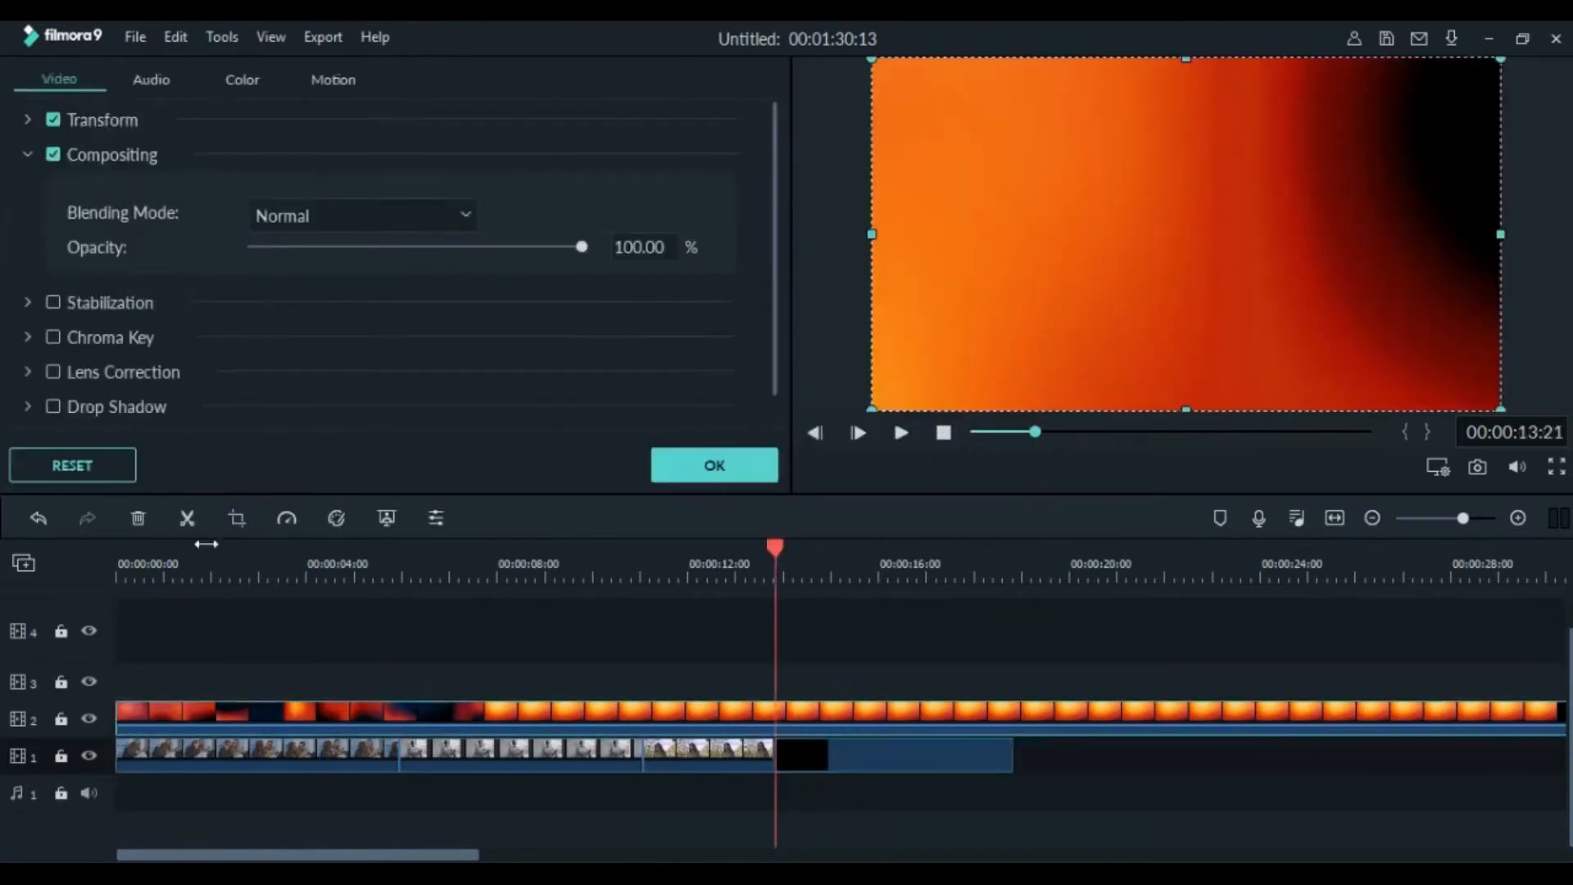
Split the BM LEAK overlay on video track 2 at 00:00:13:21 and delete the remainder.
click(185, 518)
click(857, 714)
click(136, 517)
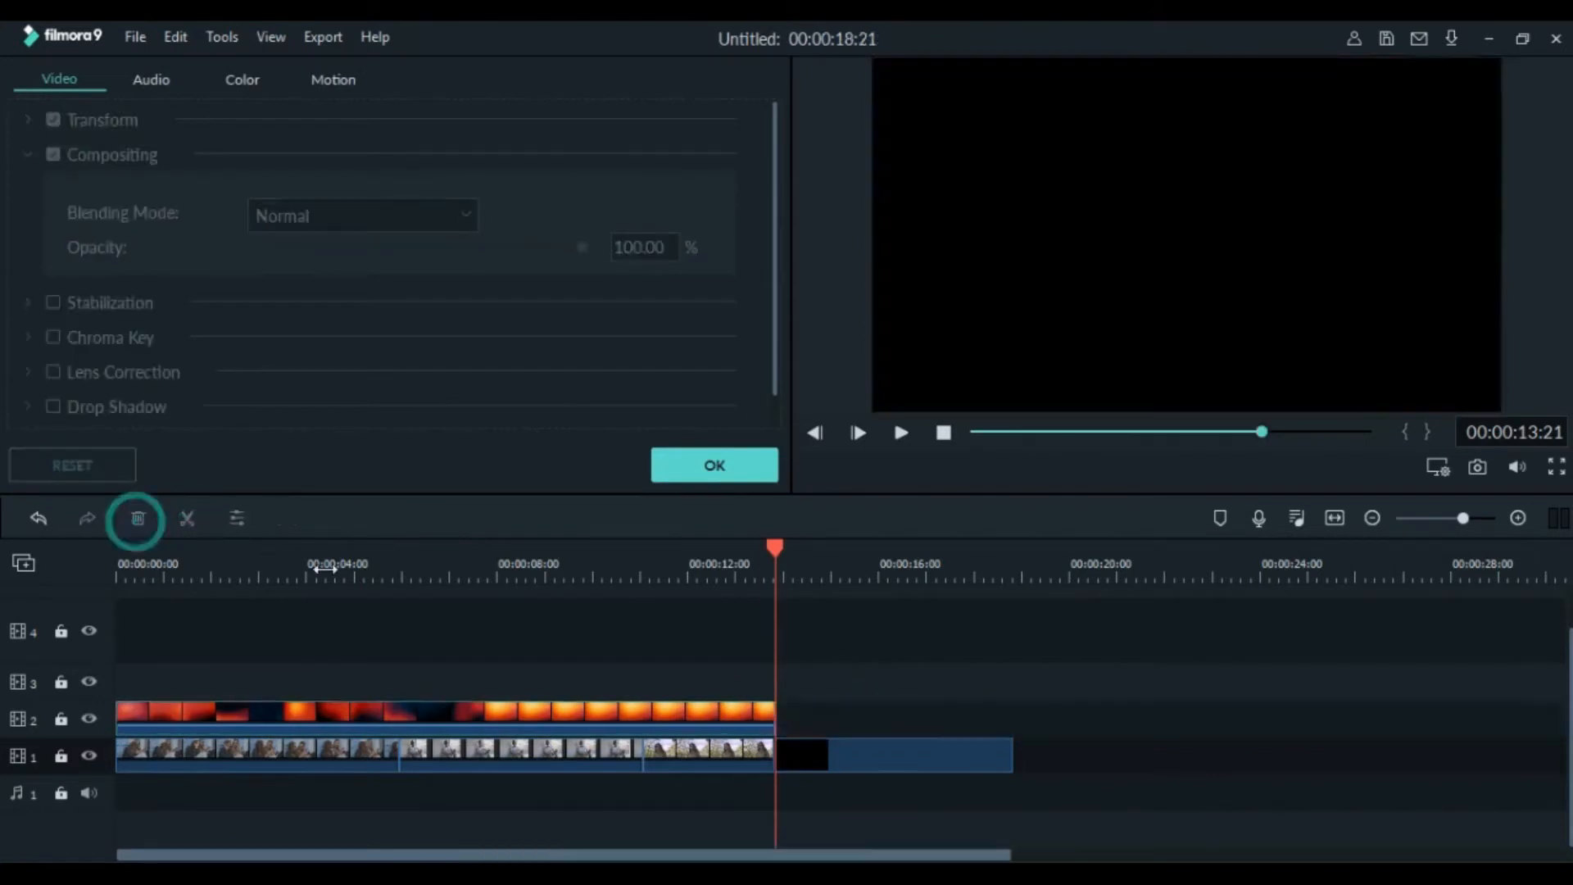
Shift the Black clip on video track 1 later, leaving a short gap after the last video clip.
drag(877, 755, 936, 755)
click(913, 654)
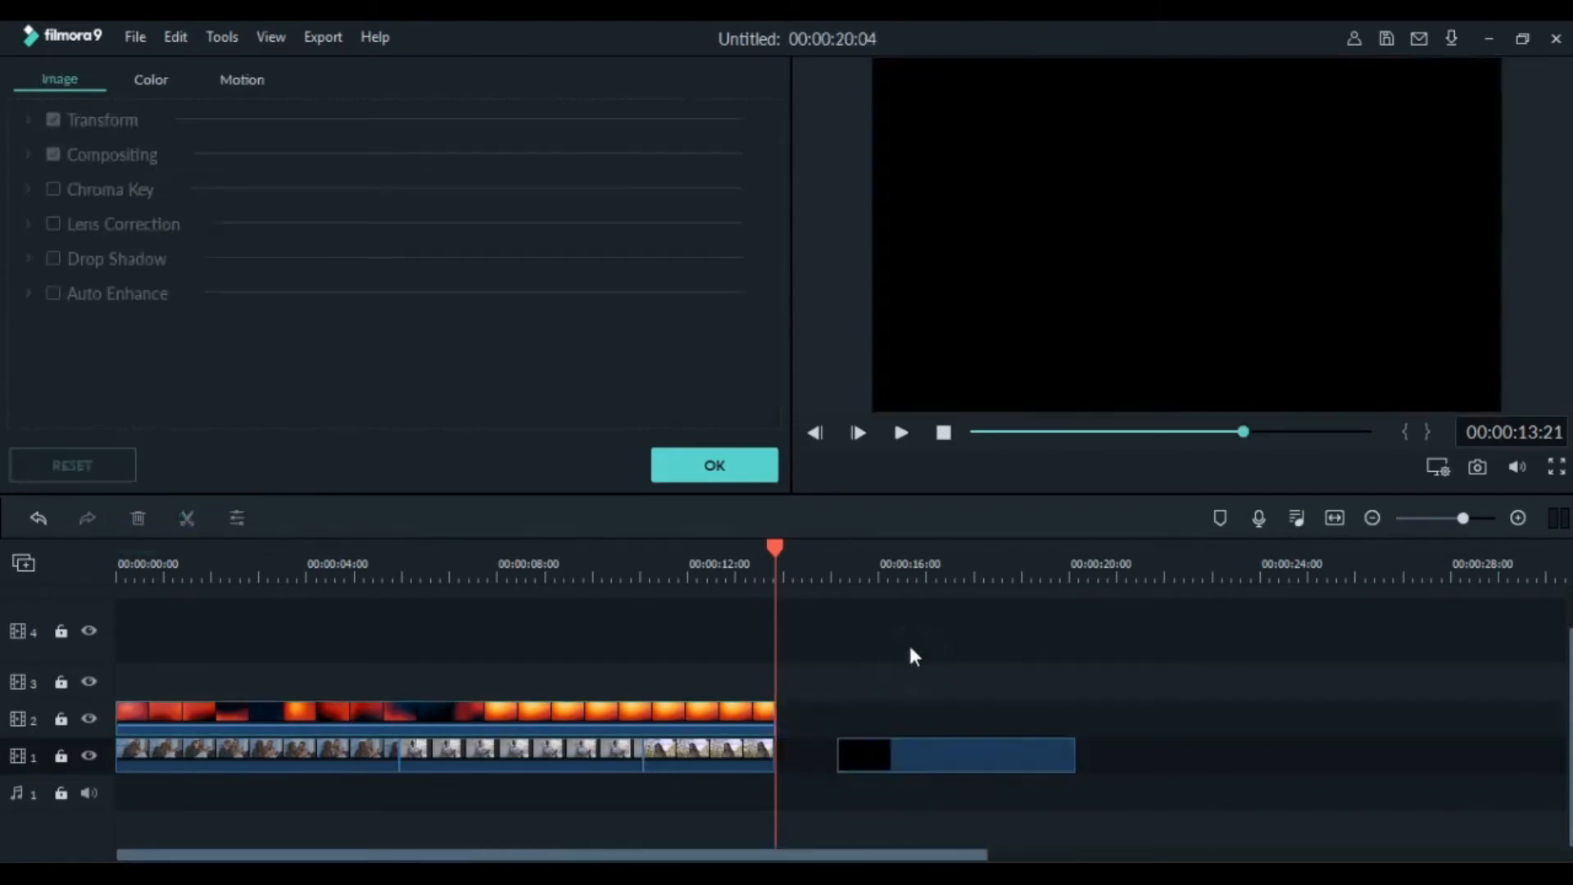
click(760, 477)
Set the blending mode of the BM LEAK overlay on video track 2 to Lighten.
drag(773, 551, 201, 573)
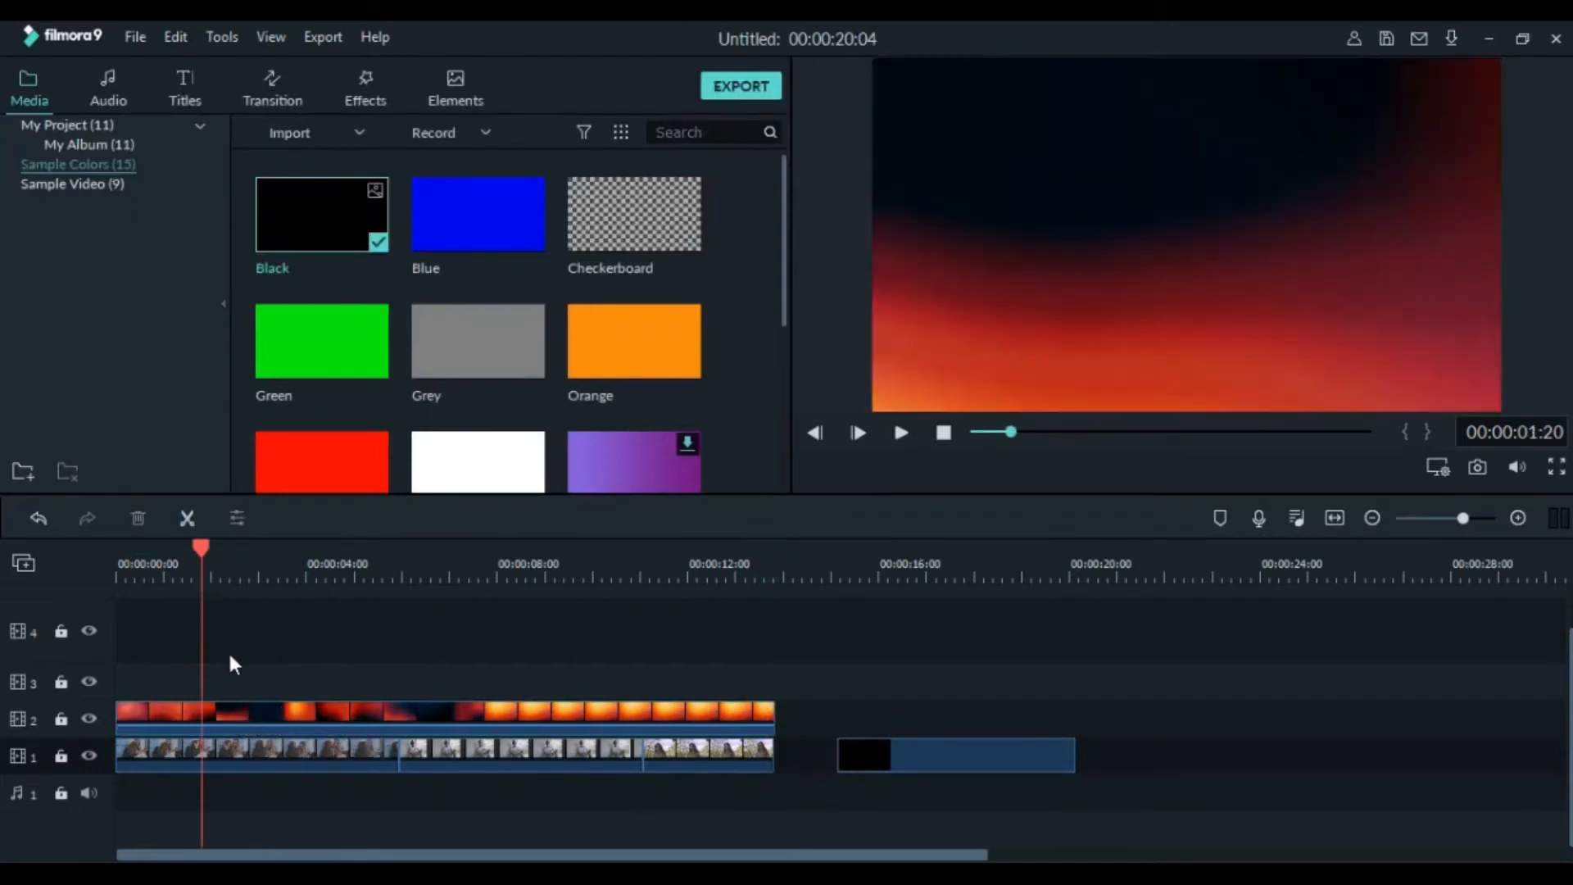
double_click(239, 714)
click(30, 156)
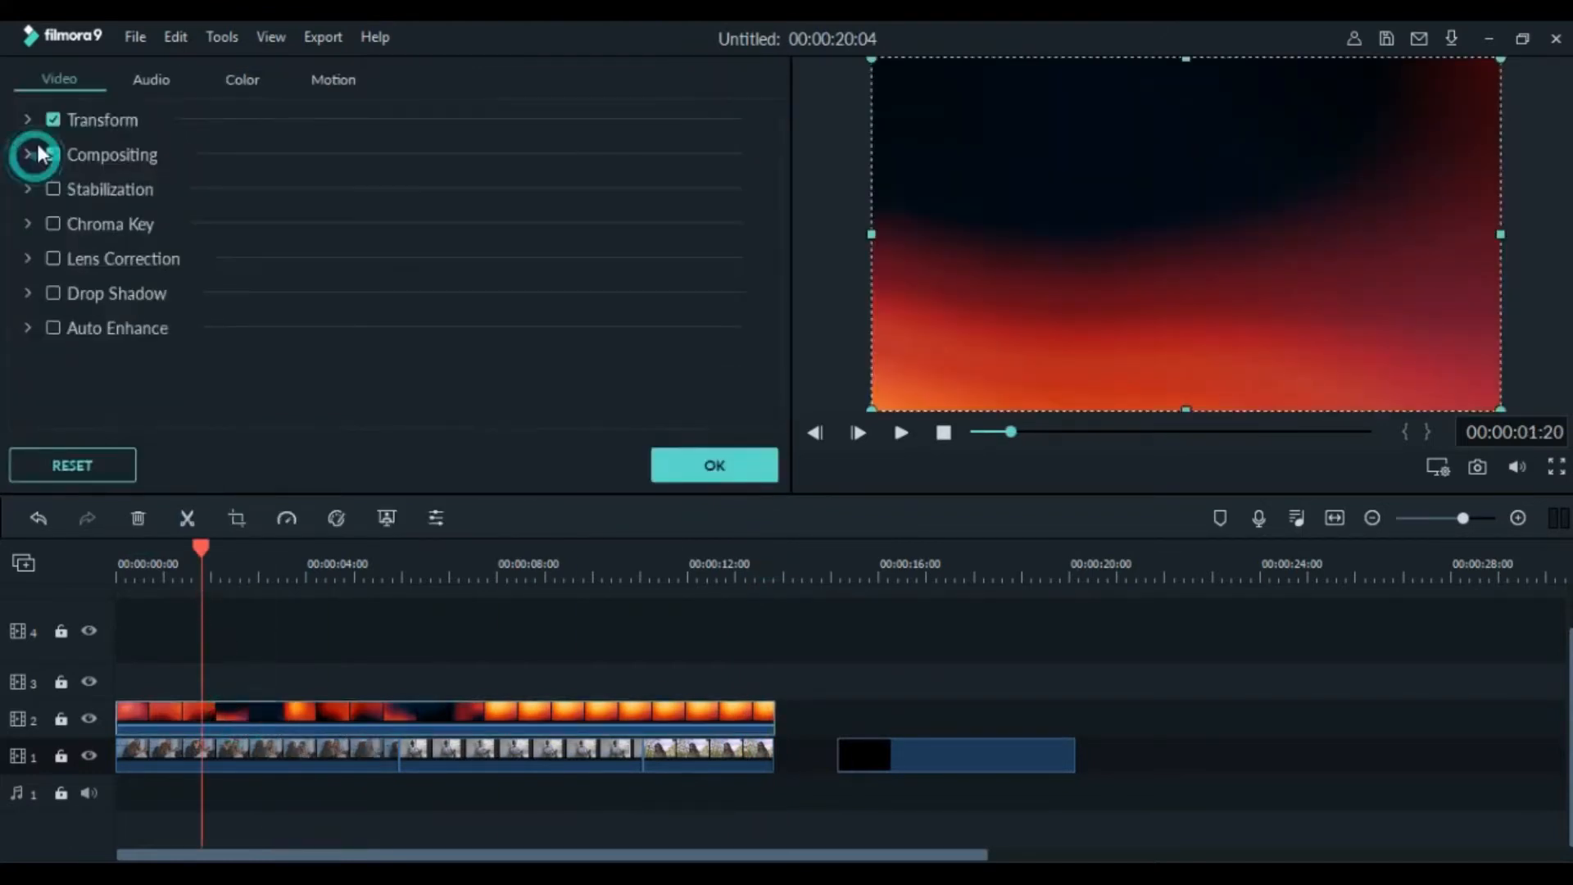
click(54, 159)
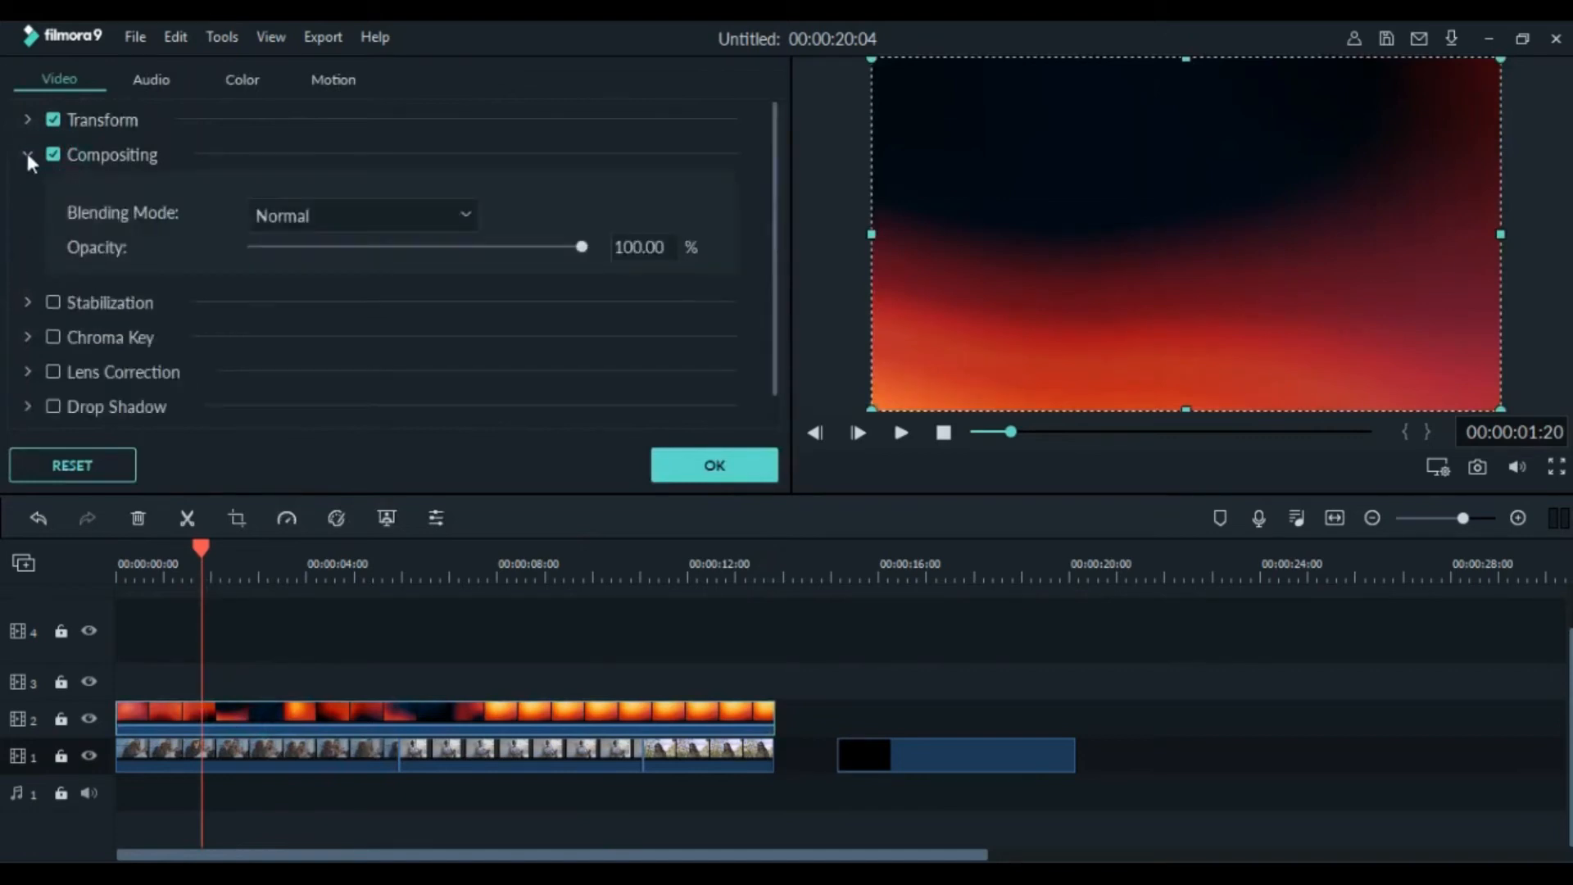
click(464, 217)
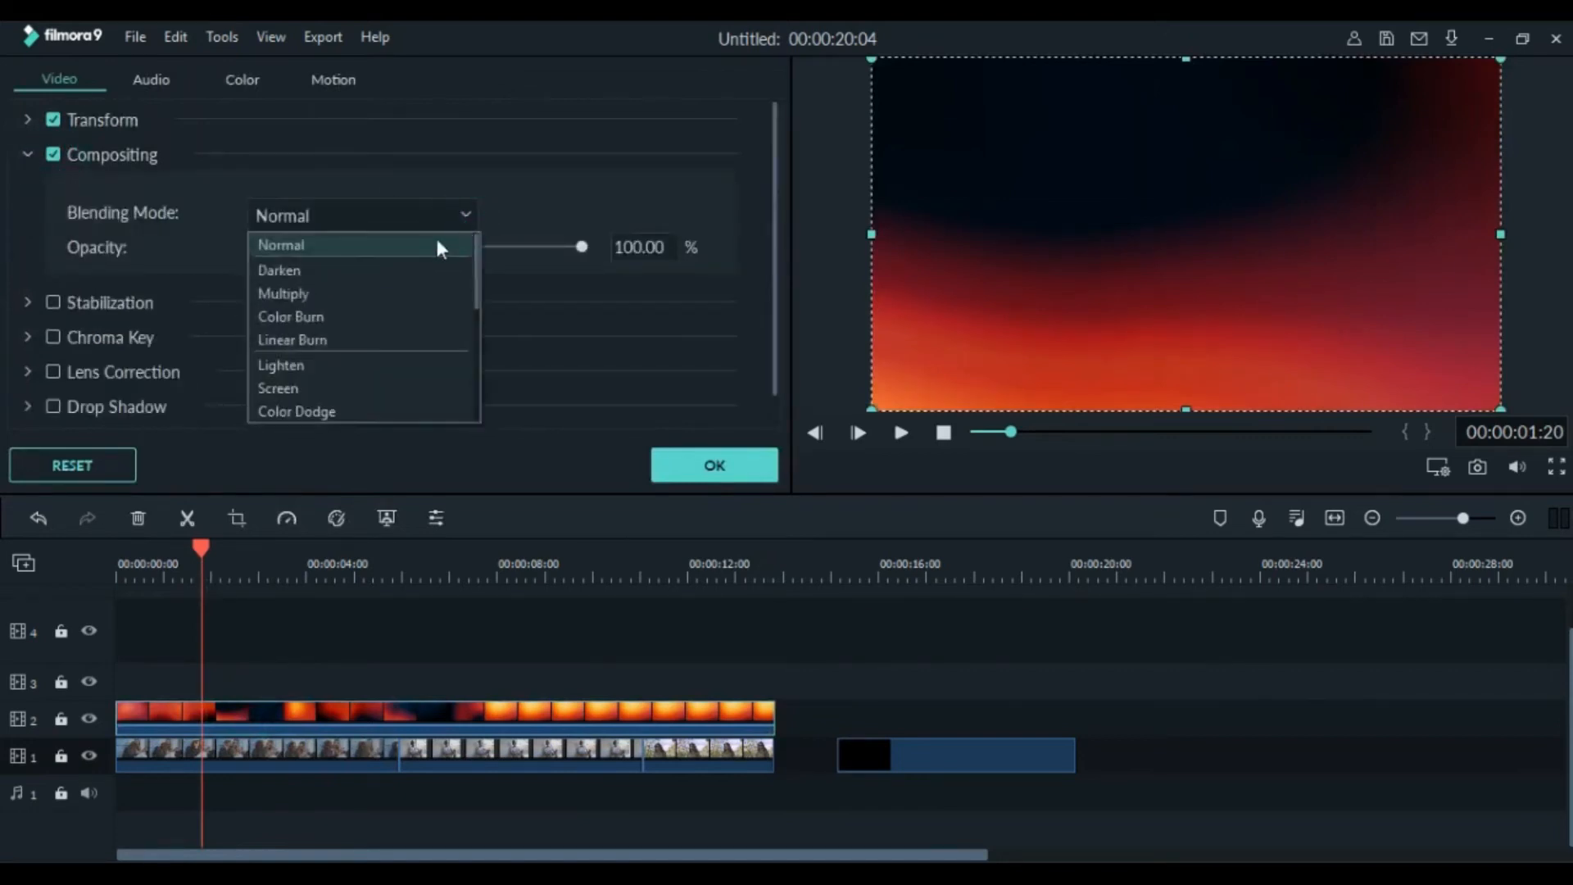
click(334, 365)
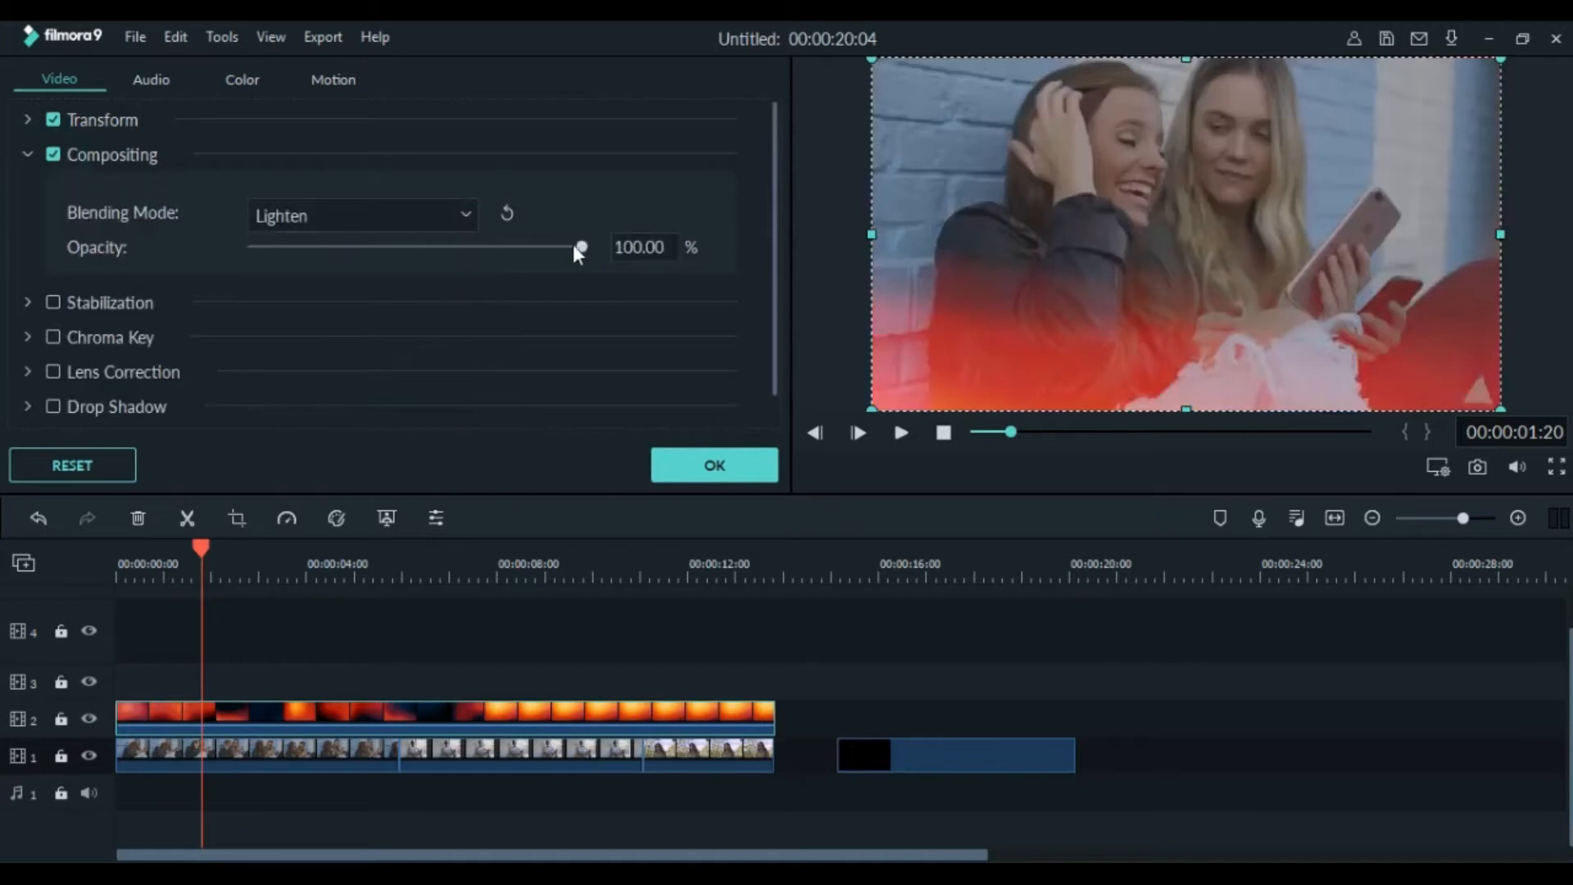
Reduce the BM LEAK overlay's opacity to 58.45% and preview the blended result.
drag(545, 258, 441, 259)
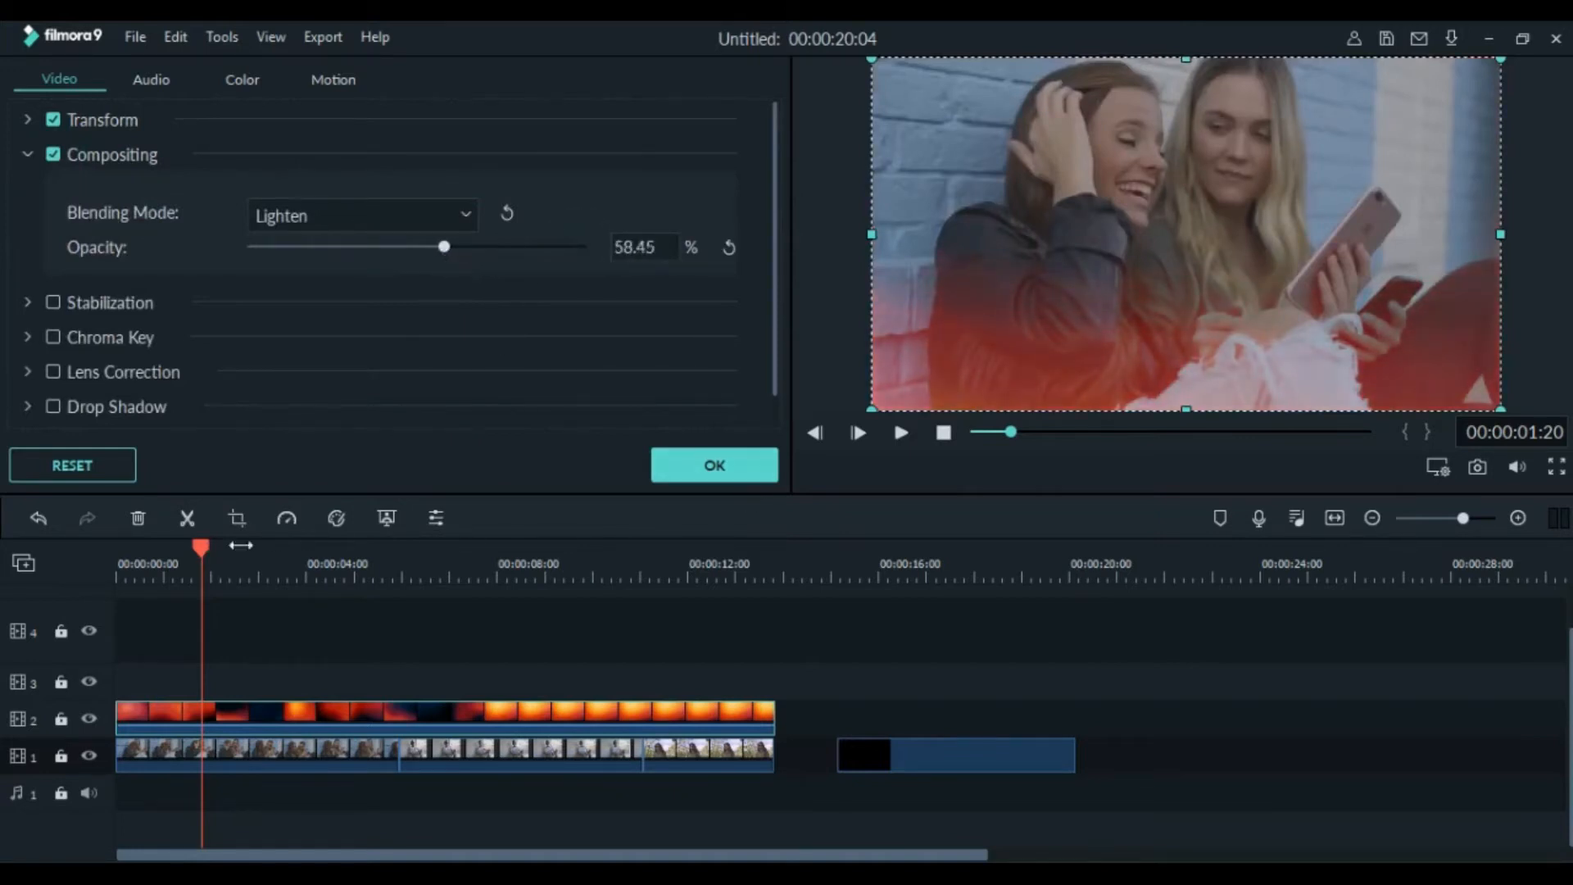
click(701, 466)
click(898, 433)
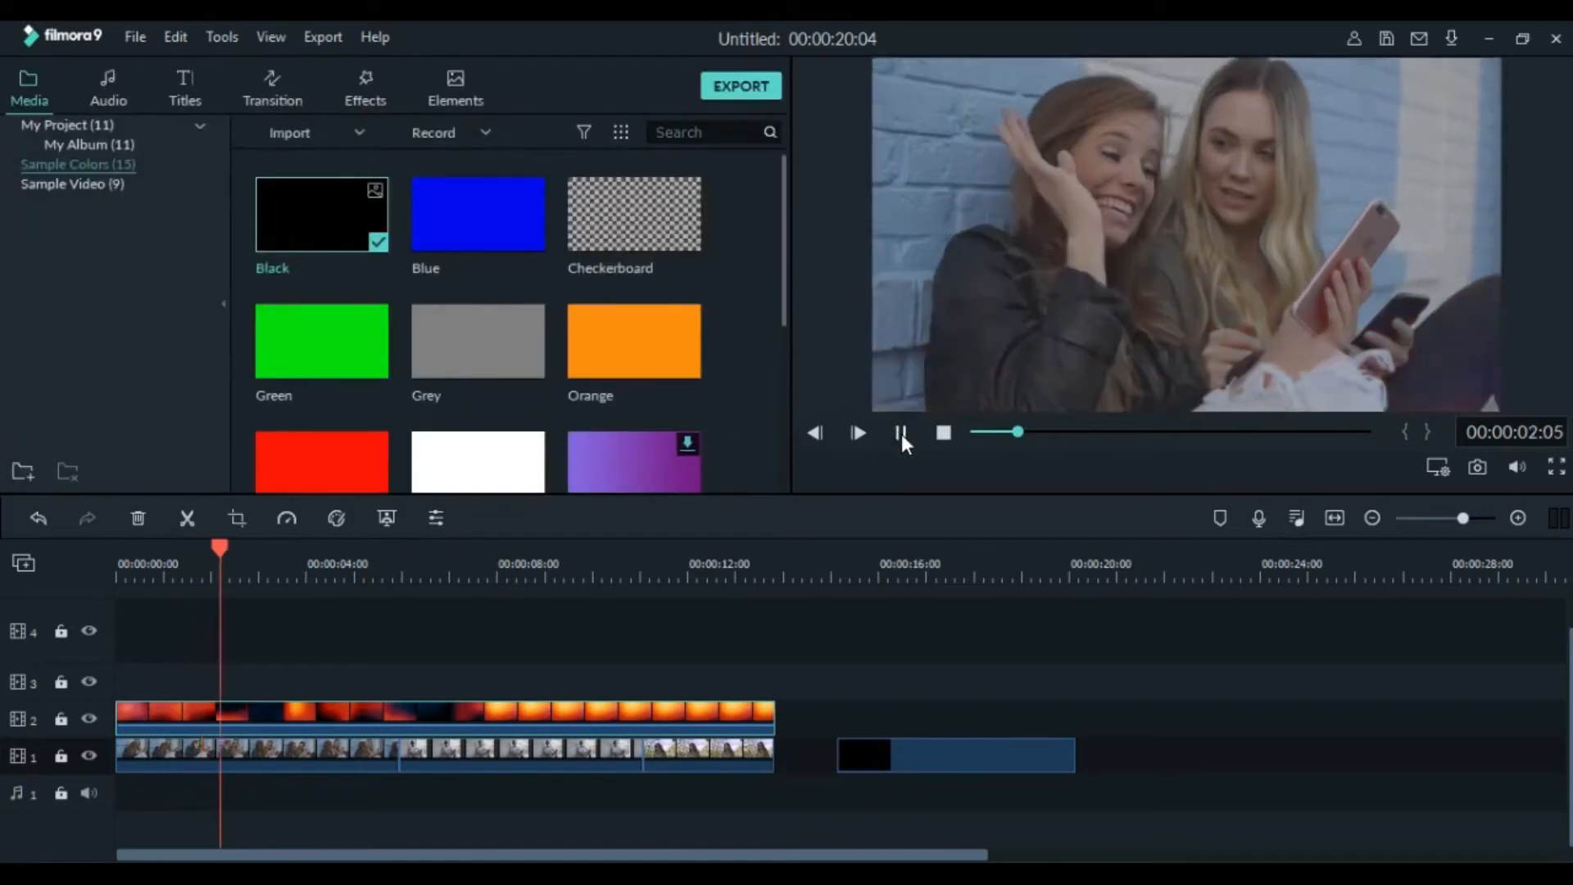
Place the BHAVEMAK1 (1) ink matte from My Album at the start of video track 3 and preview it.
click(66, 148)
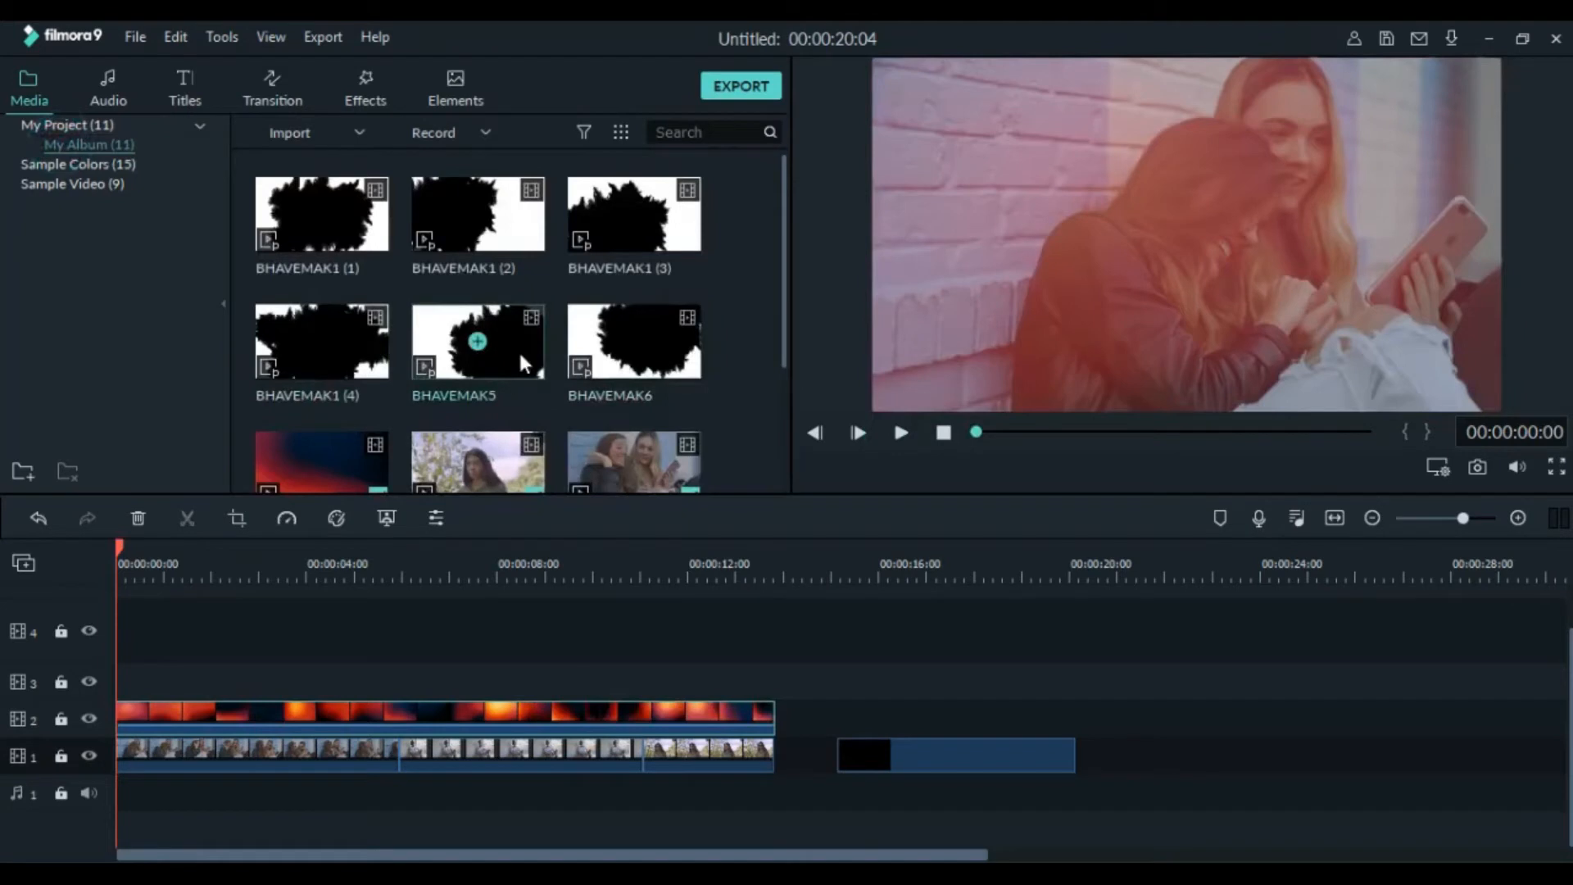
drag(351, 234, 217, 706)
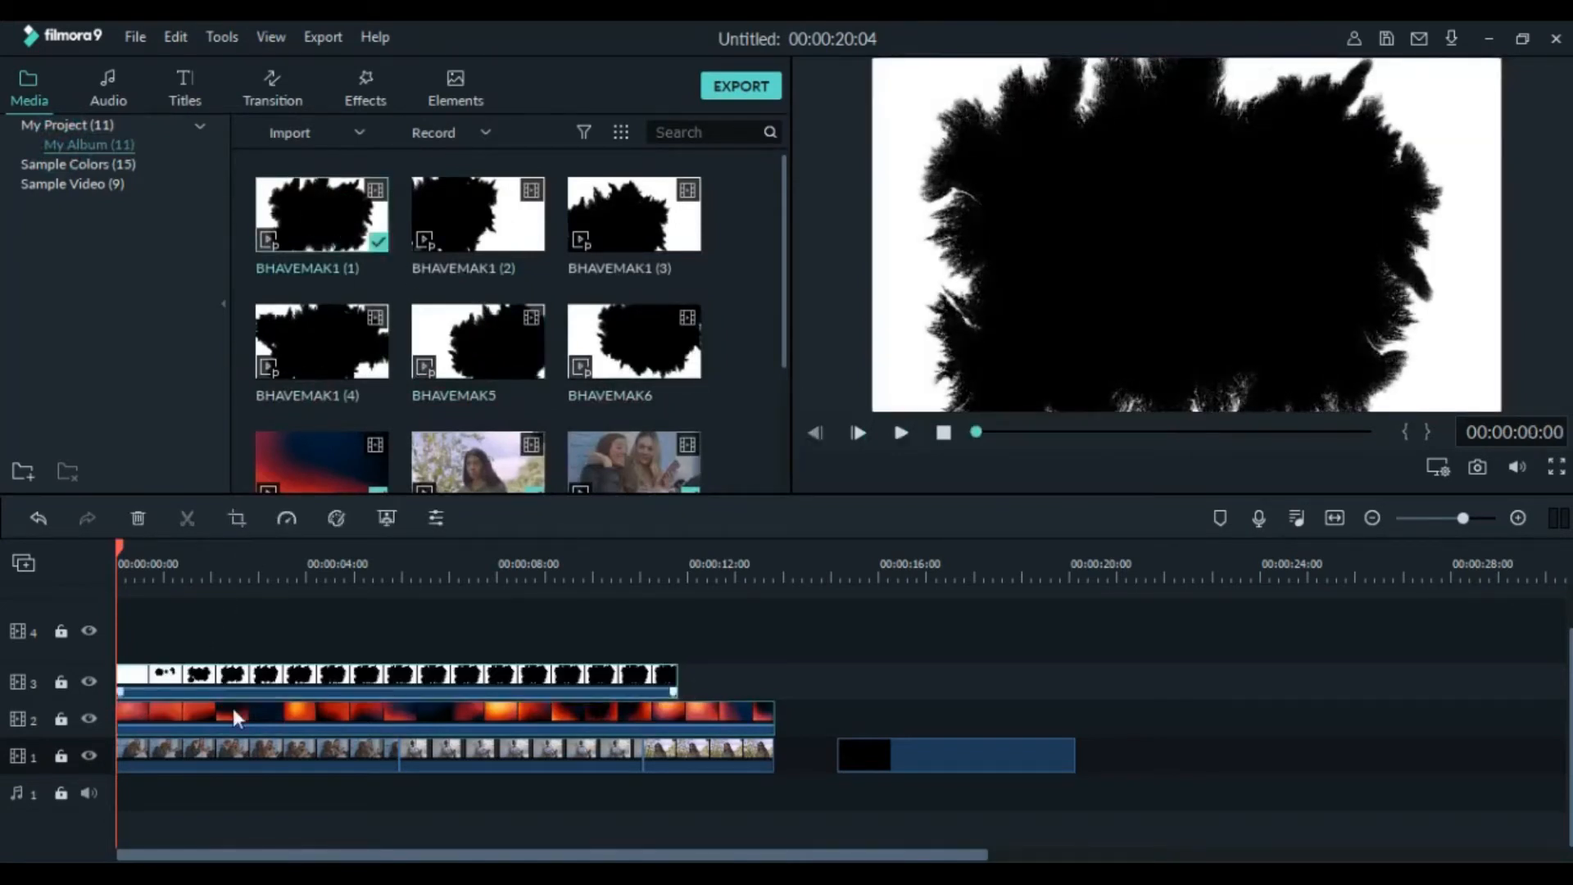
click(900, 432)
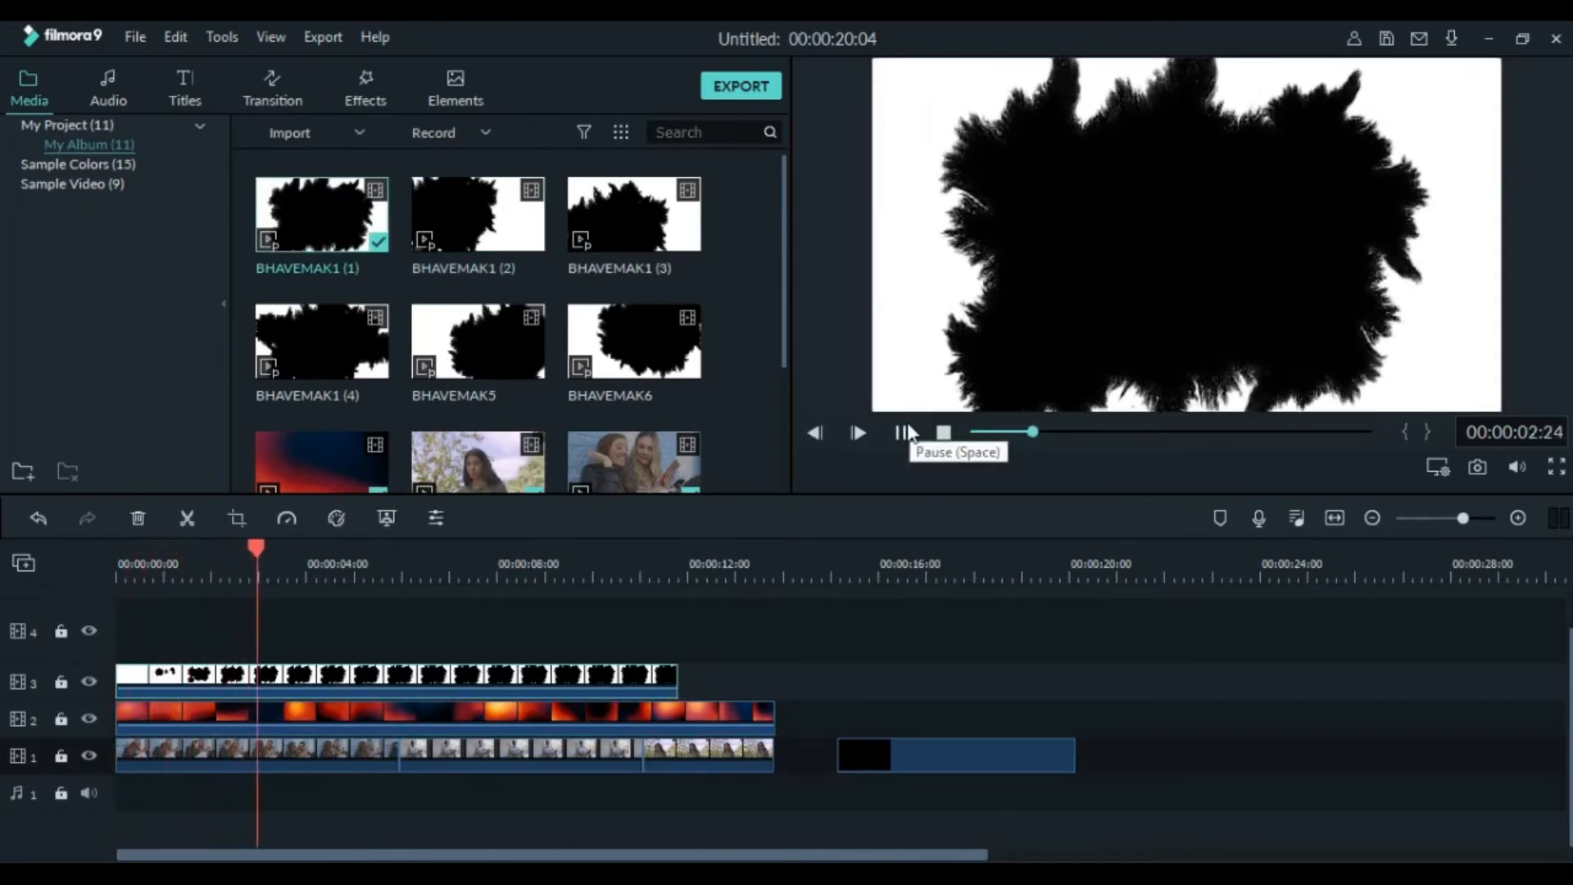
click(904, 433)
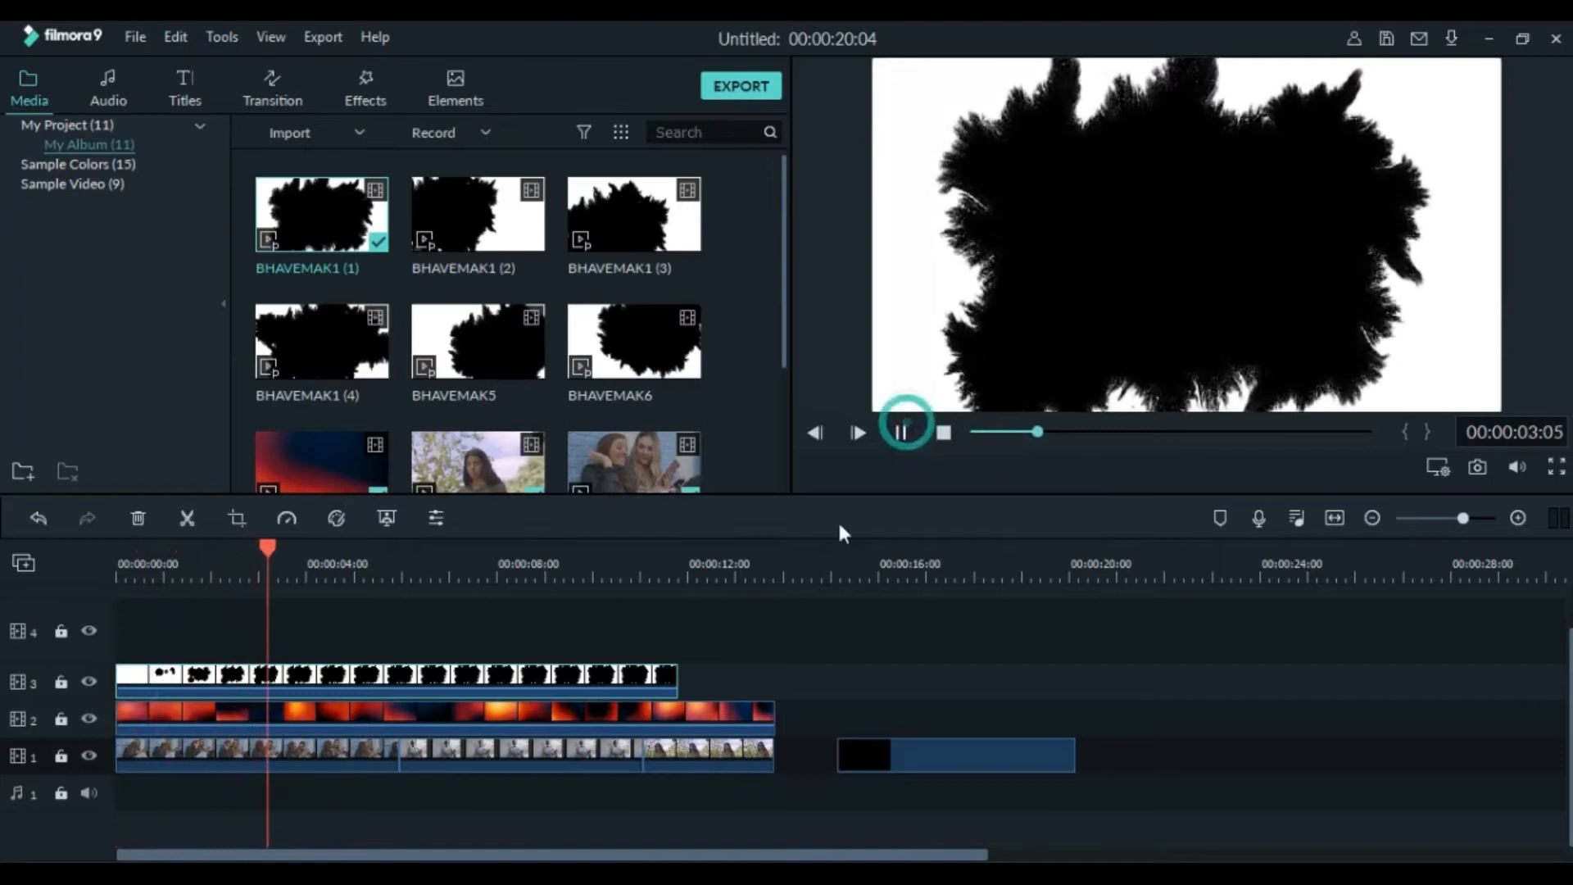
Speed up the BHAVEMAK1 (1) clip on video track 3 with the Fast 2x preset.
click(288, 520)
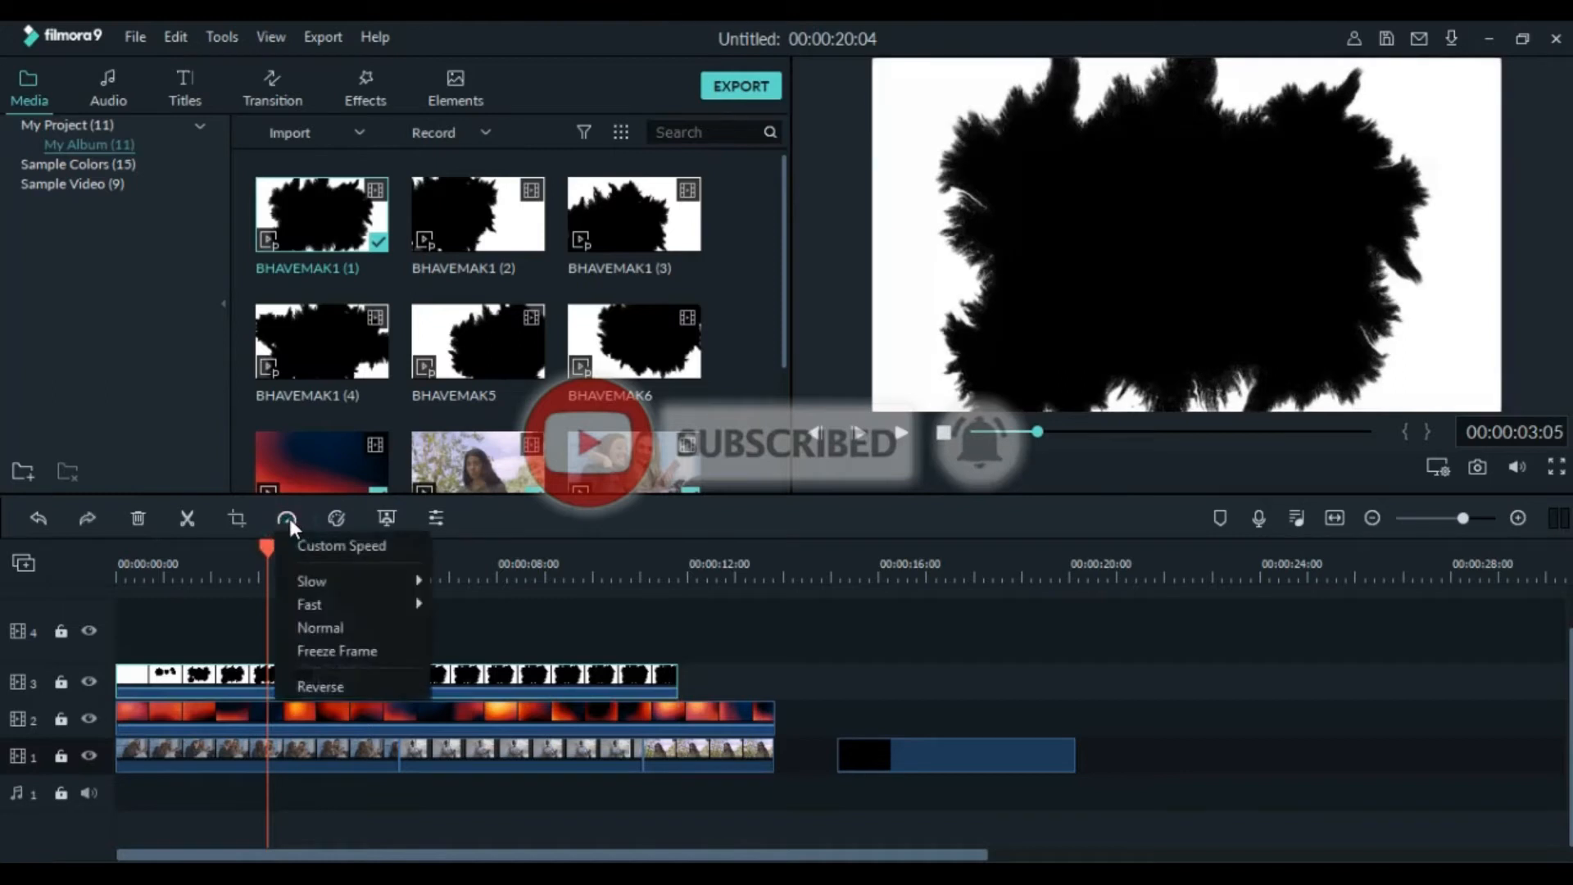
mouse_move(305, 604)
click(451, 619)
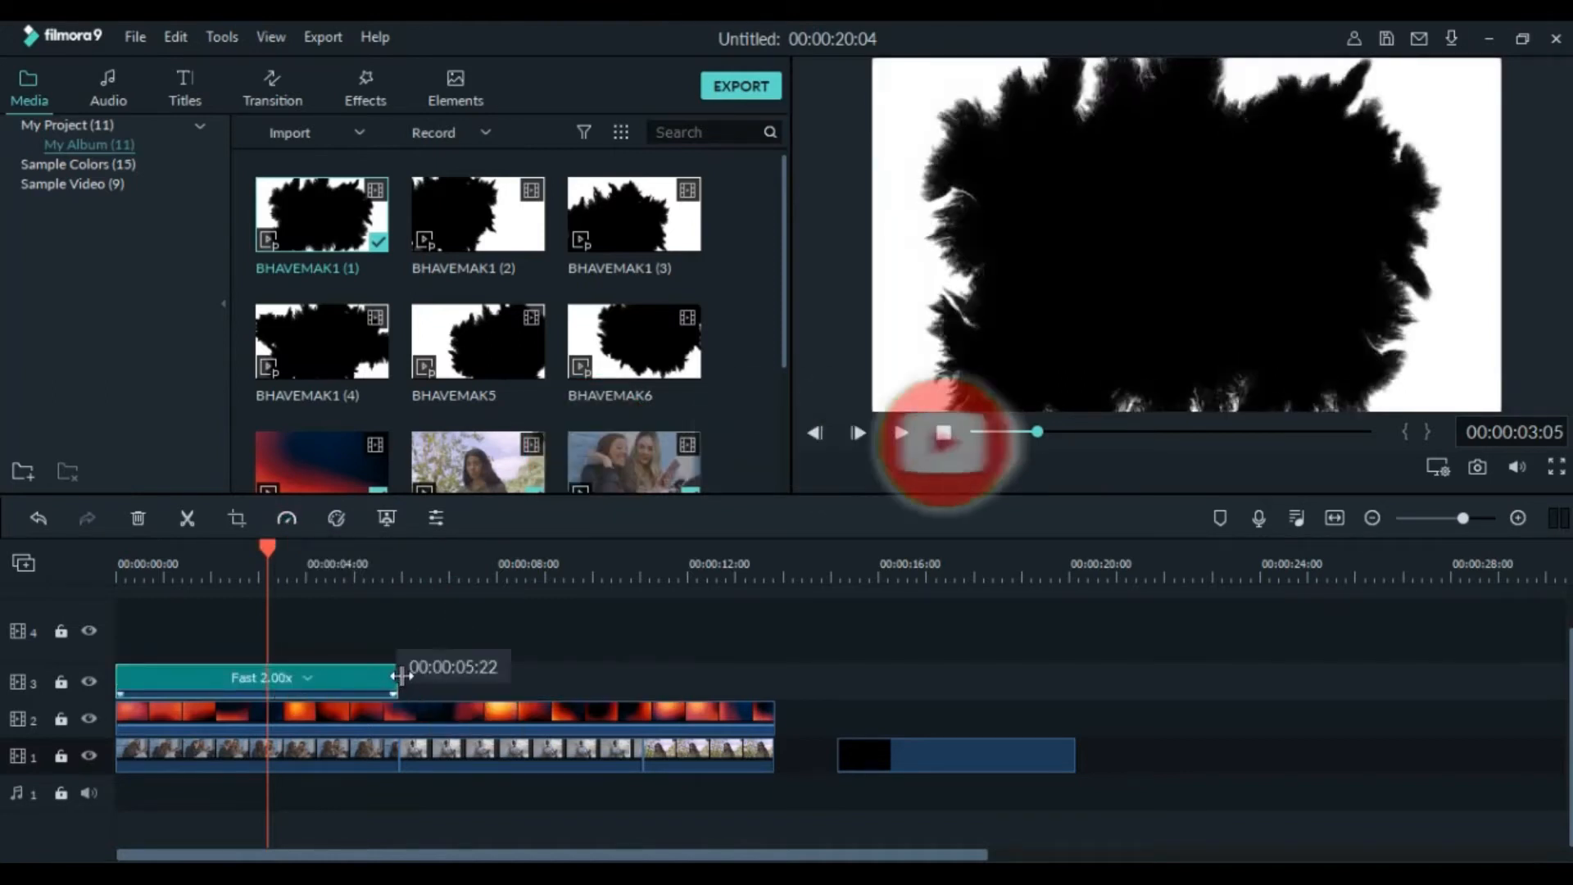
Enlarge video track 3 and stretch BHAVEMAK1 (1) to 1.98x speed so it ends with the first clip on track 1.
click(400, 674)
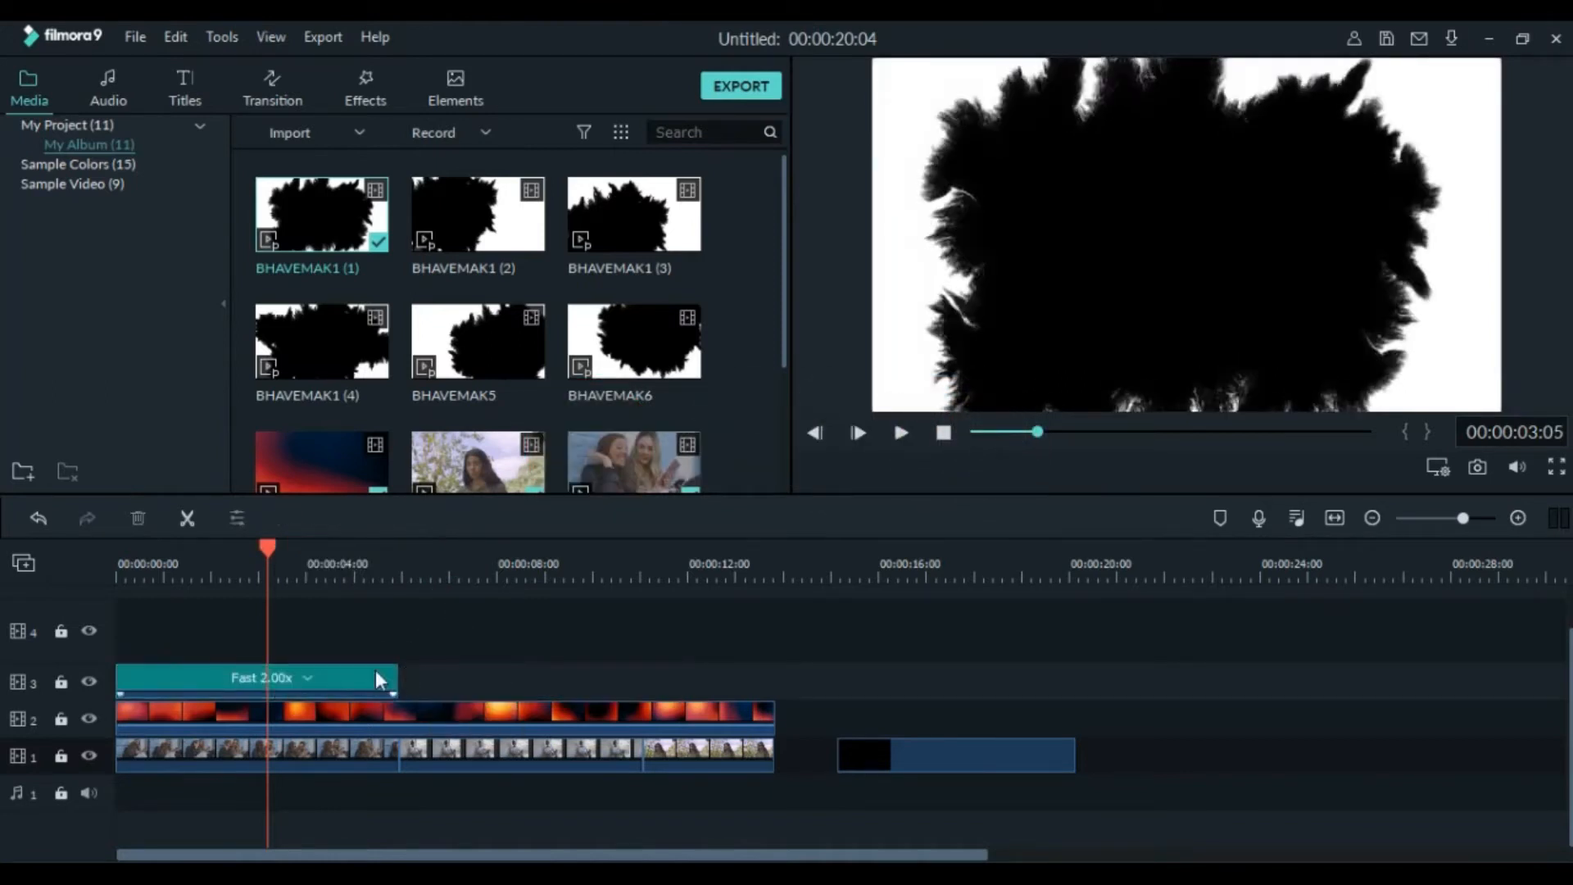
drag(98, 664, 99, 647)
drag(396, 666, 396, 674)
click(484, 665)
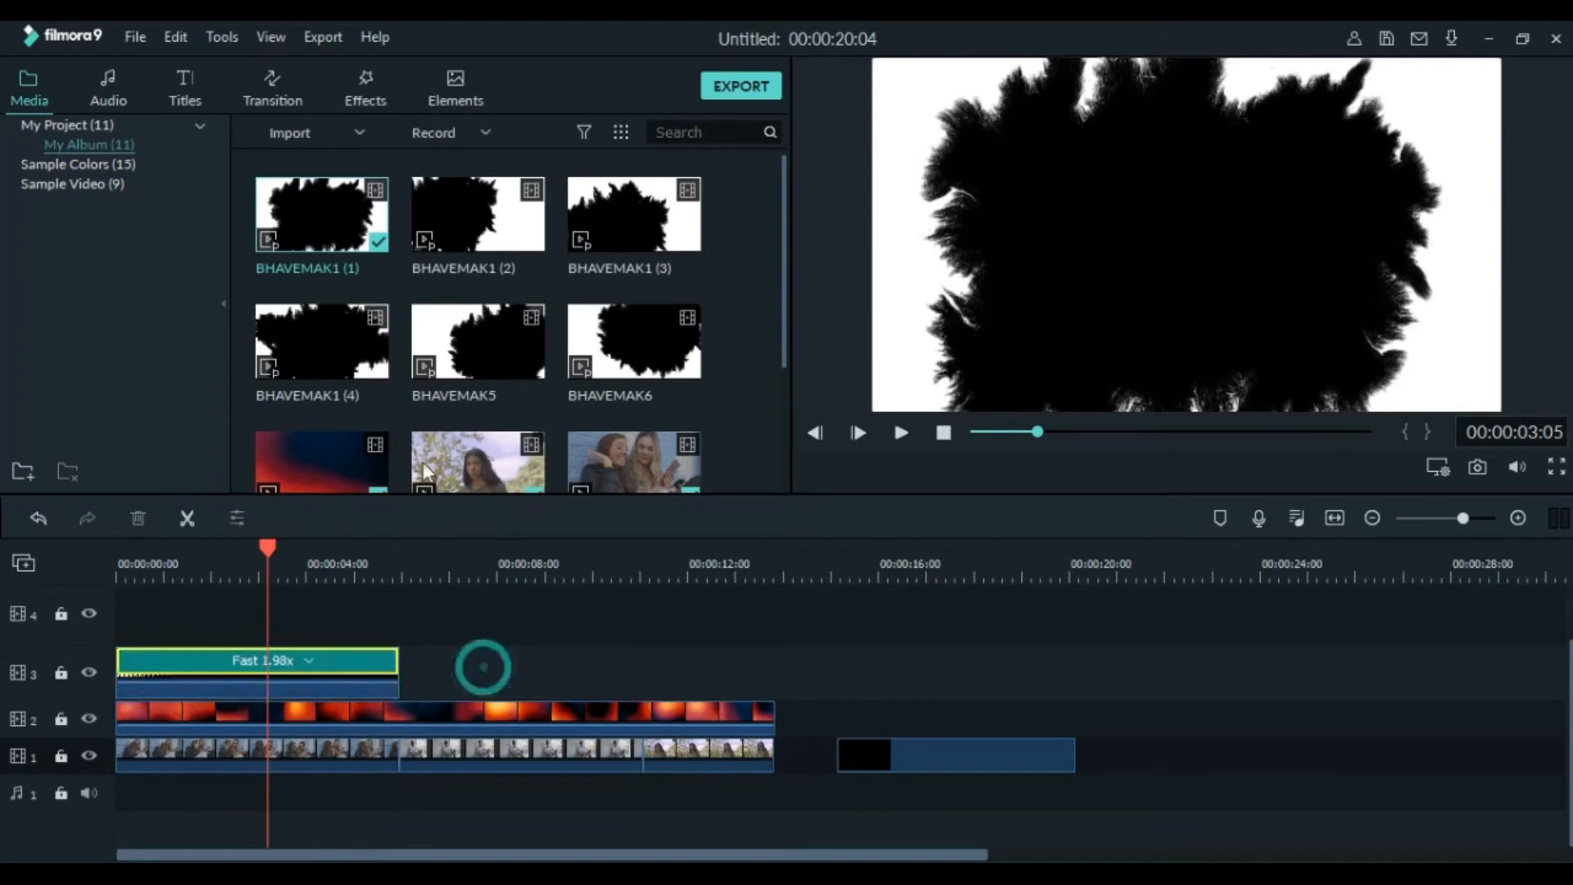
Add BHAVEMAK5 after BHAVEMAK1 (1) on video track 3 at Fast 2x and trim it to the end of the second video clip.
drag(521, 347, 401, 682)
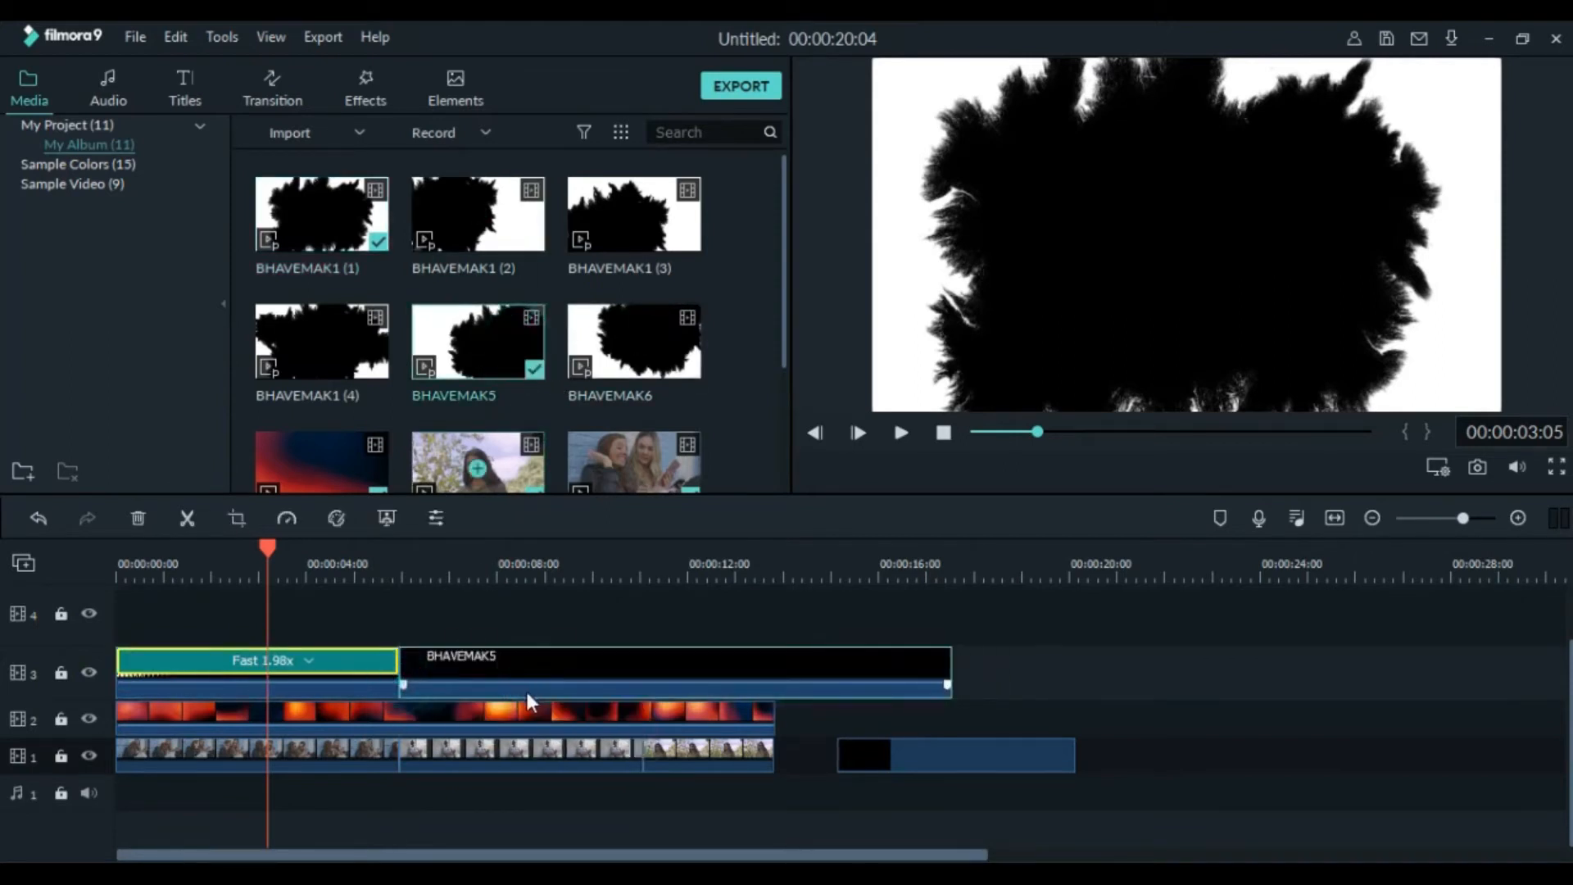
click(289, 519)
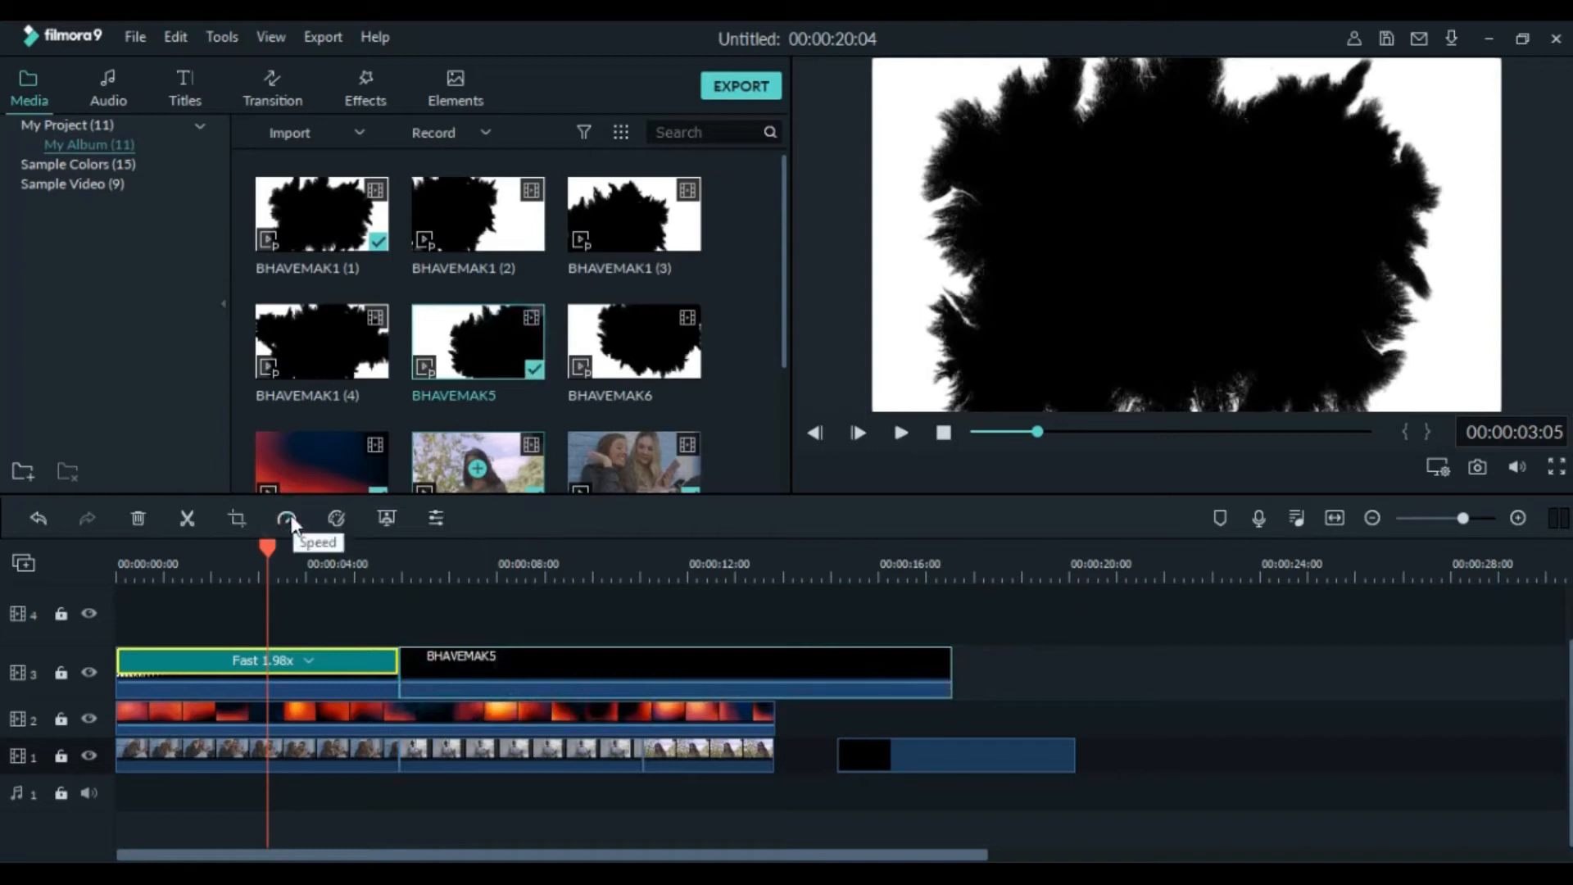
mouse_move(316, 603)
click(450, 610)
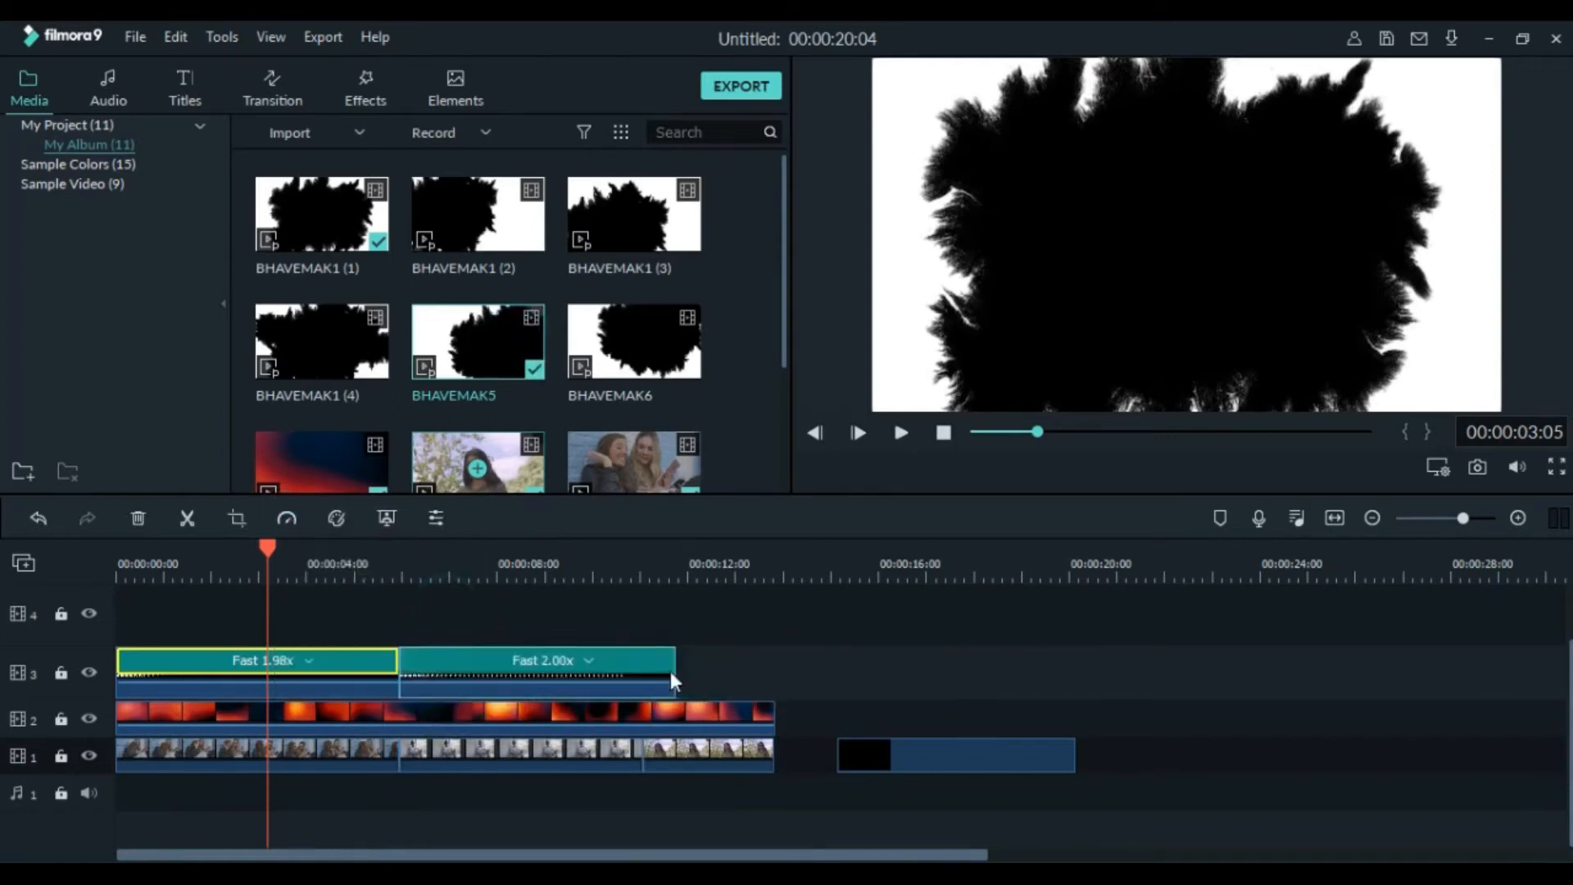
drag(676, 677, 642, 680)
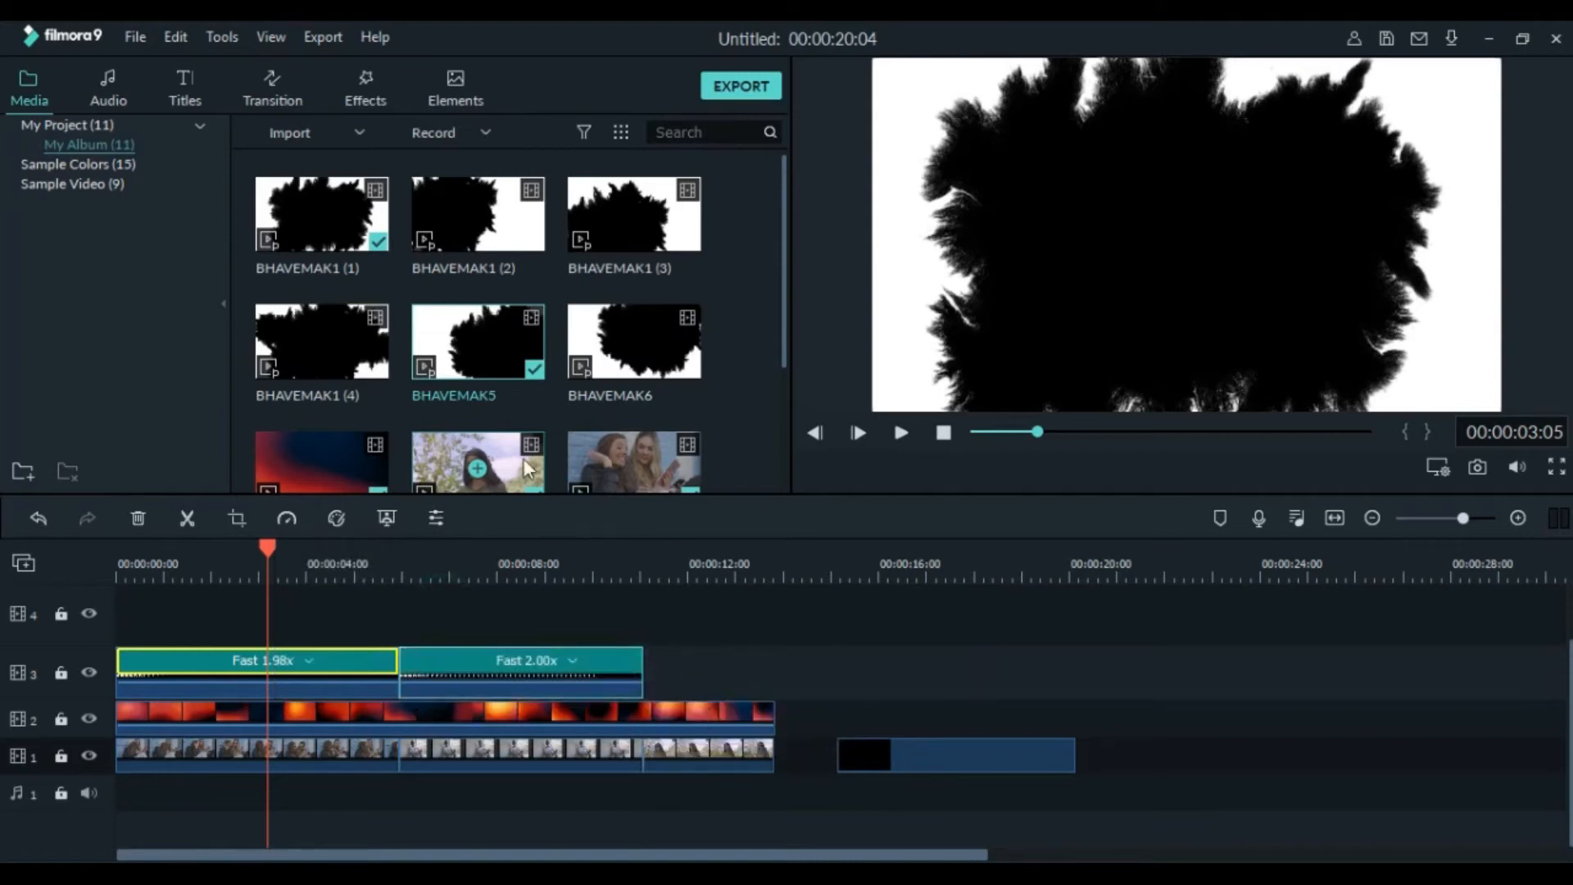
Add BHAVEMAK1 (4) after BHAVEMAK5 on video track 3 at Fast 4x and trim it to the end of the third video clip.
drag(316, 355, 648, 686)
drag(762, 709, 675, 656)
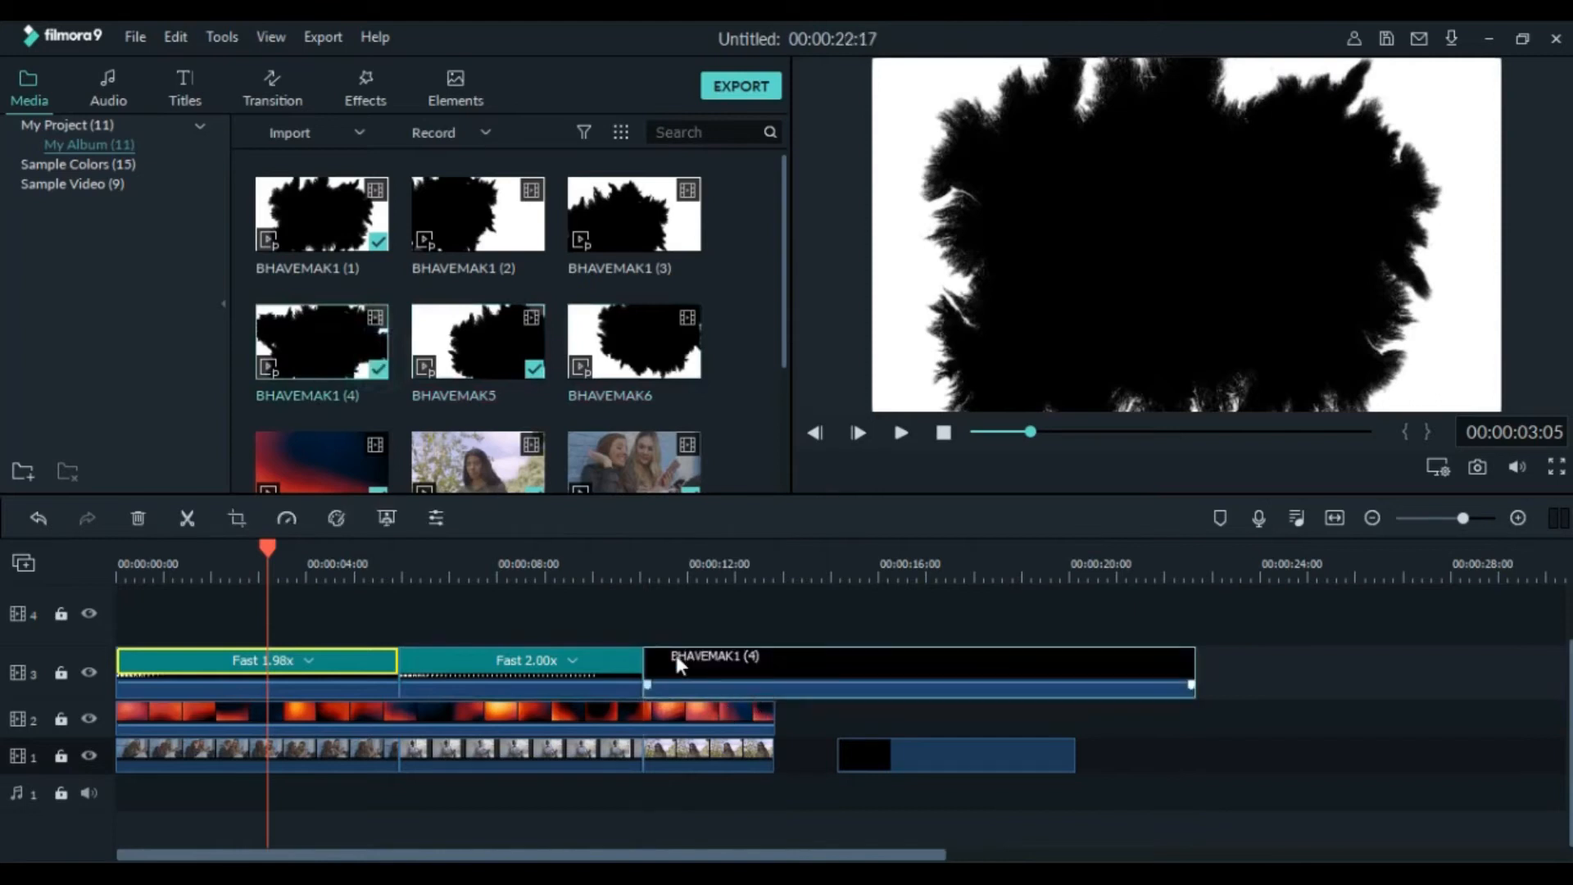
click(285, 518)
mouse_move(341, 606)
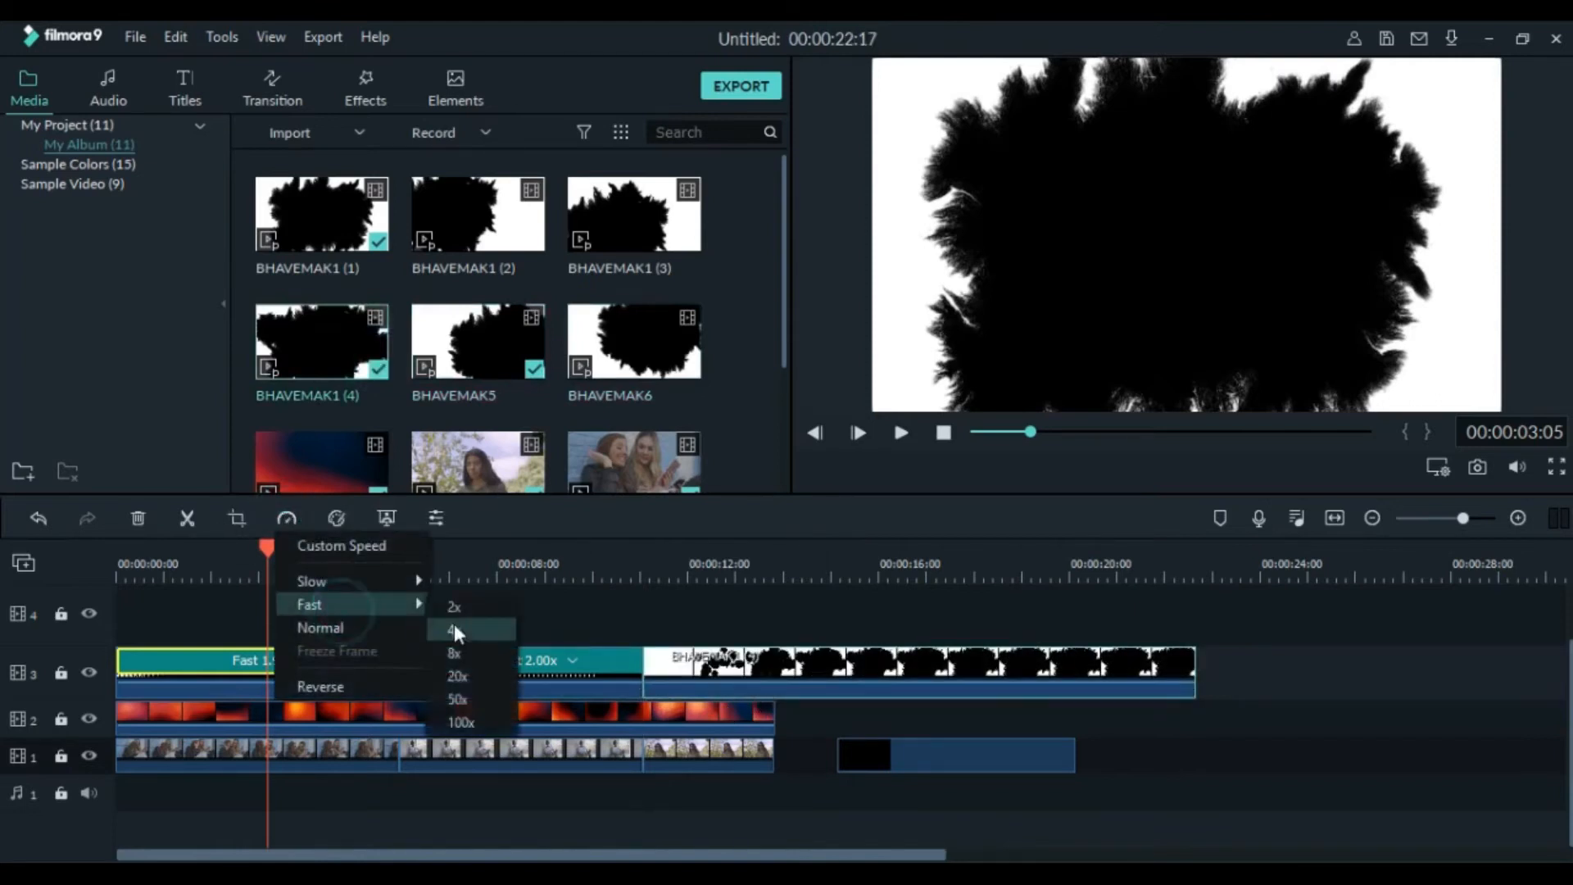
click(467, 633)
drag(782, 668, 774, 669)
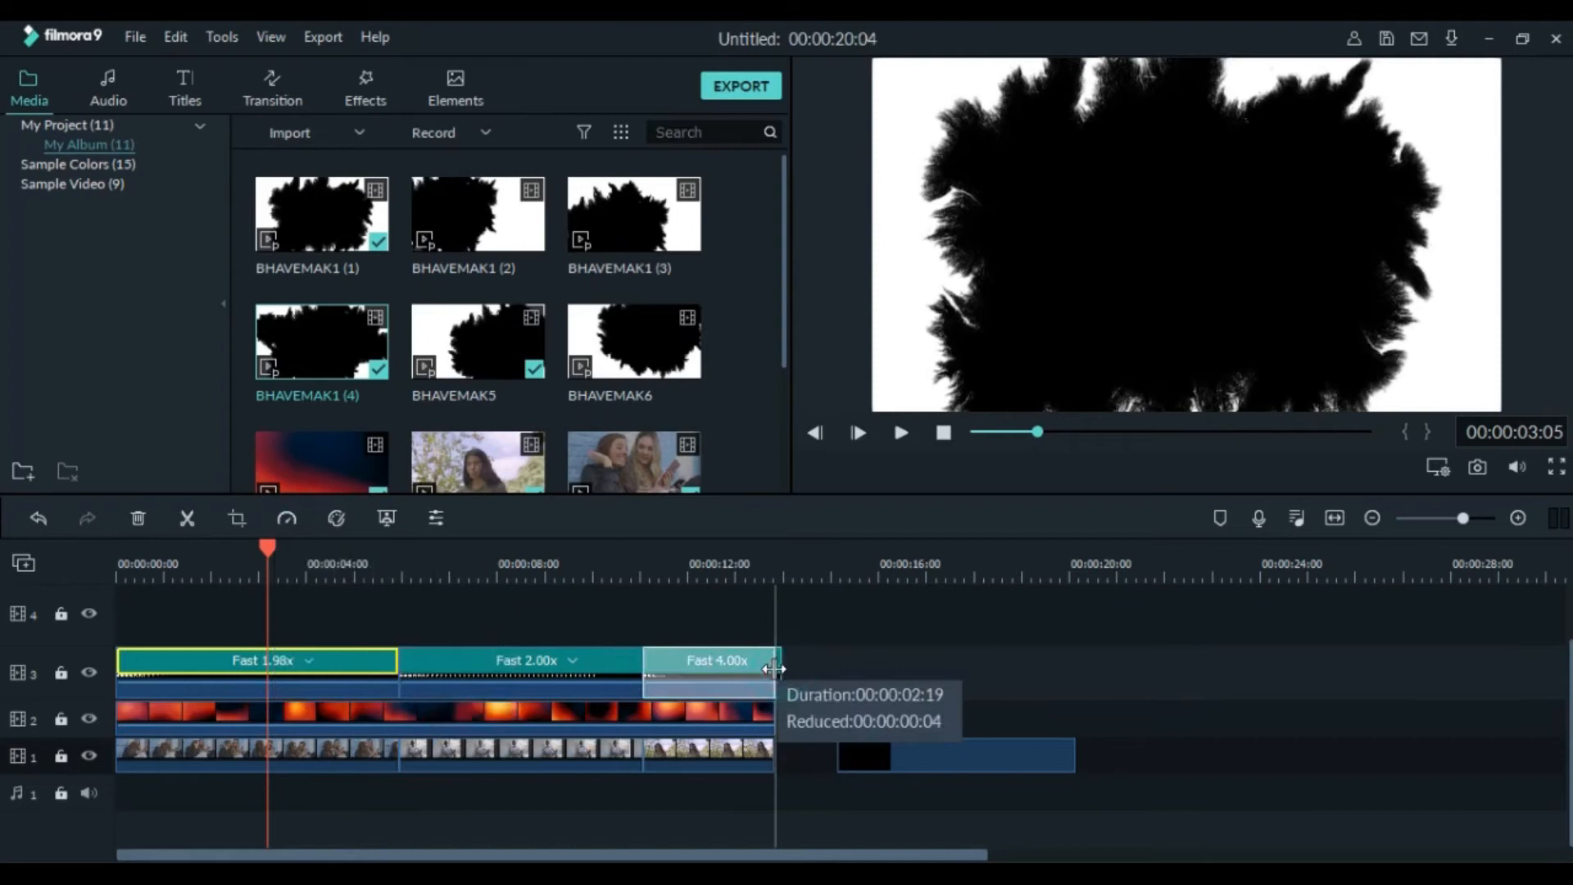
click(883, 656)
Play back the matte clips and enlarge video track 3 further, with its BHAVEMAK1 (1) clip selected.
click(901, 433)
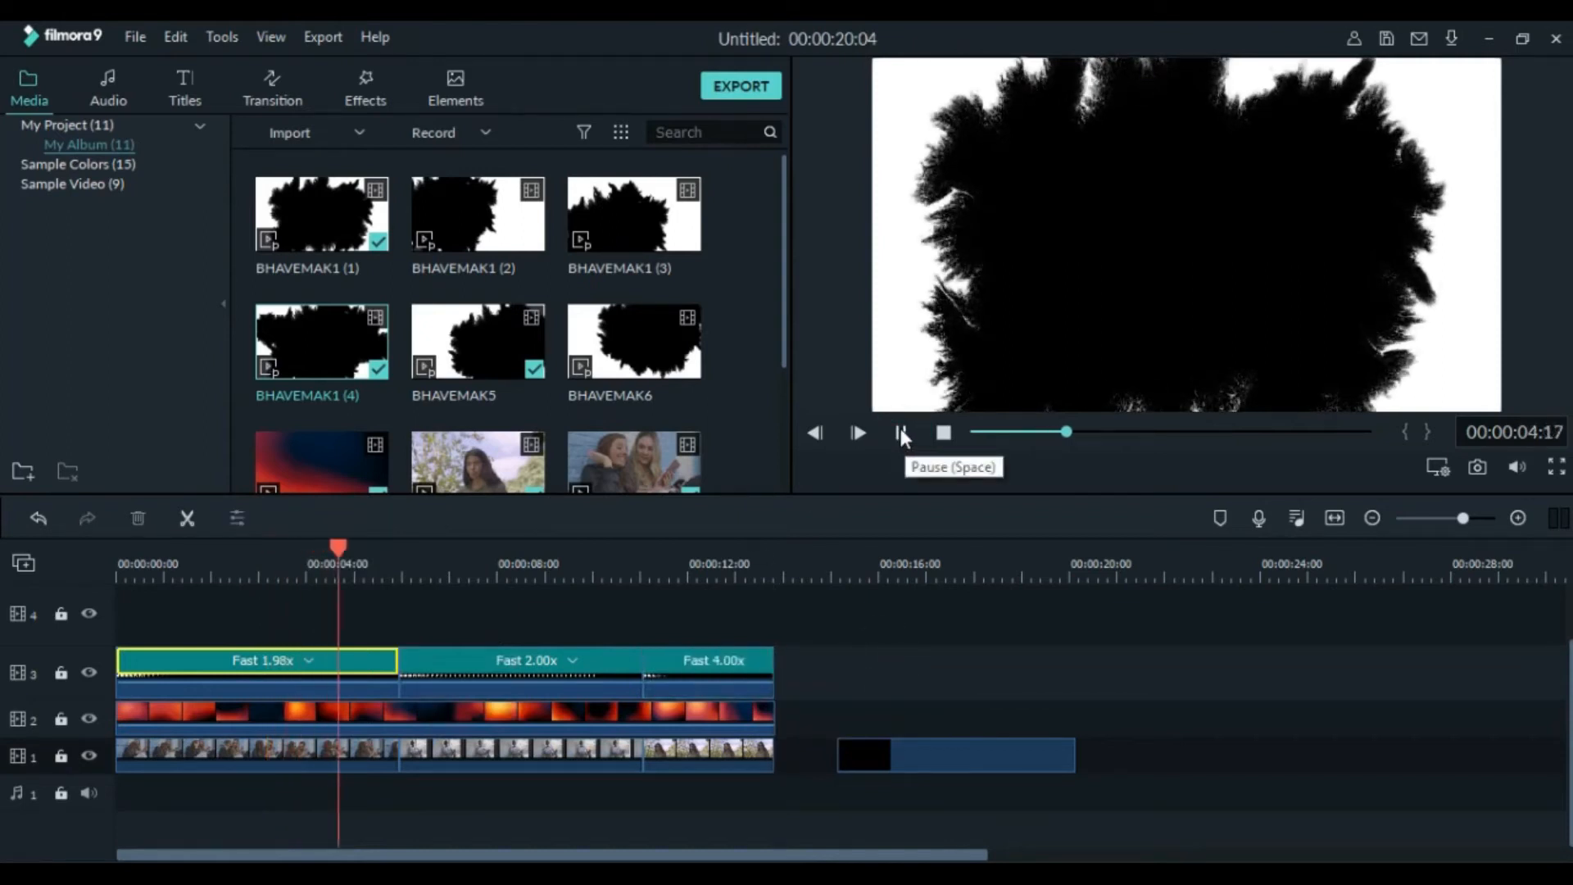
click(901, 433)
drag(80, 647, 86, 623)
click(243, 683)
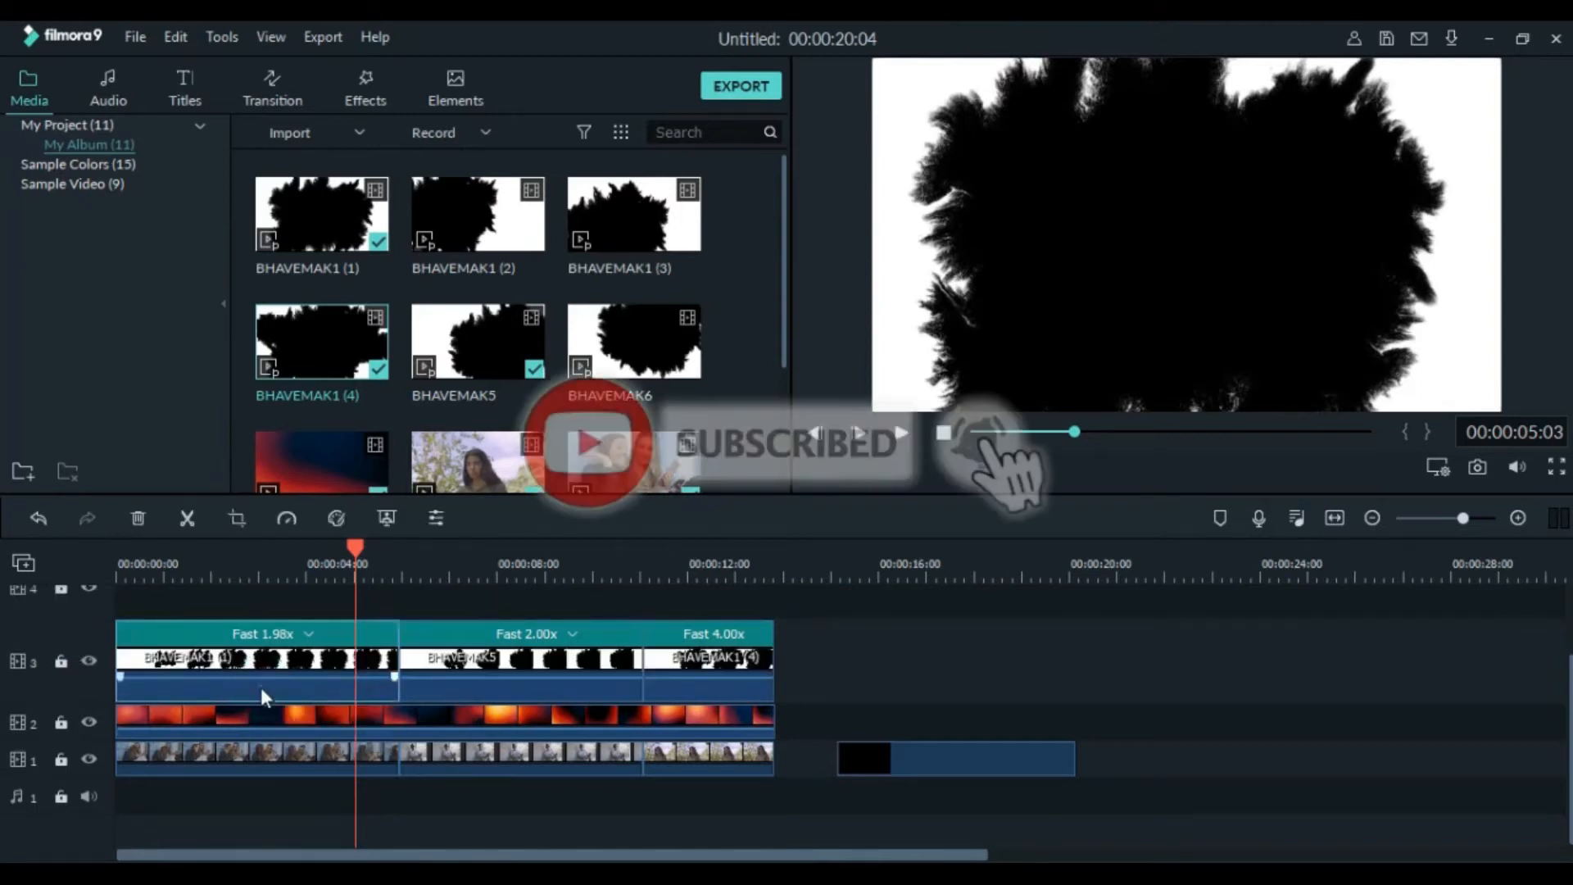
Set the blending mode of the BHAVEMAK1 (1) matte on video track 3 to Screen.
double_click(260, 686)
click(393, 214)
click(302, 388)
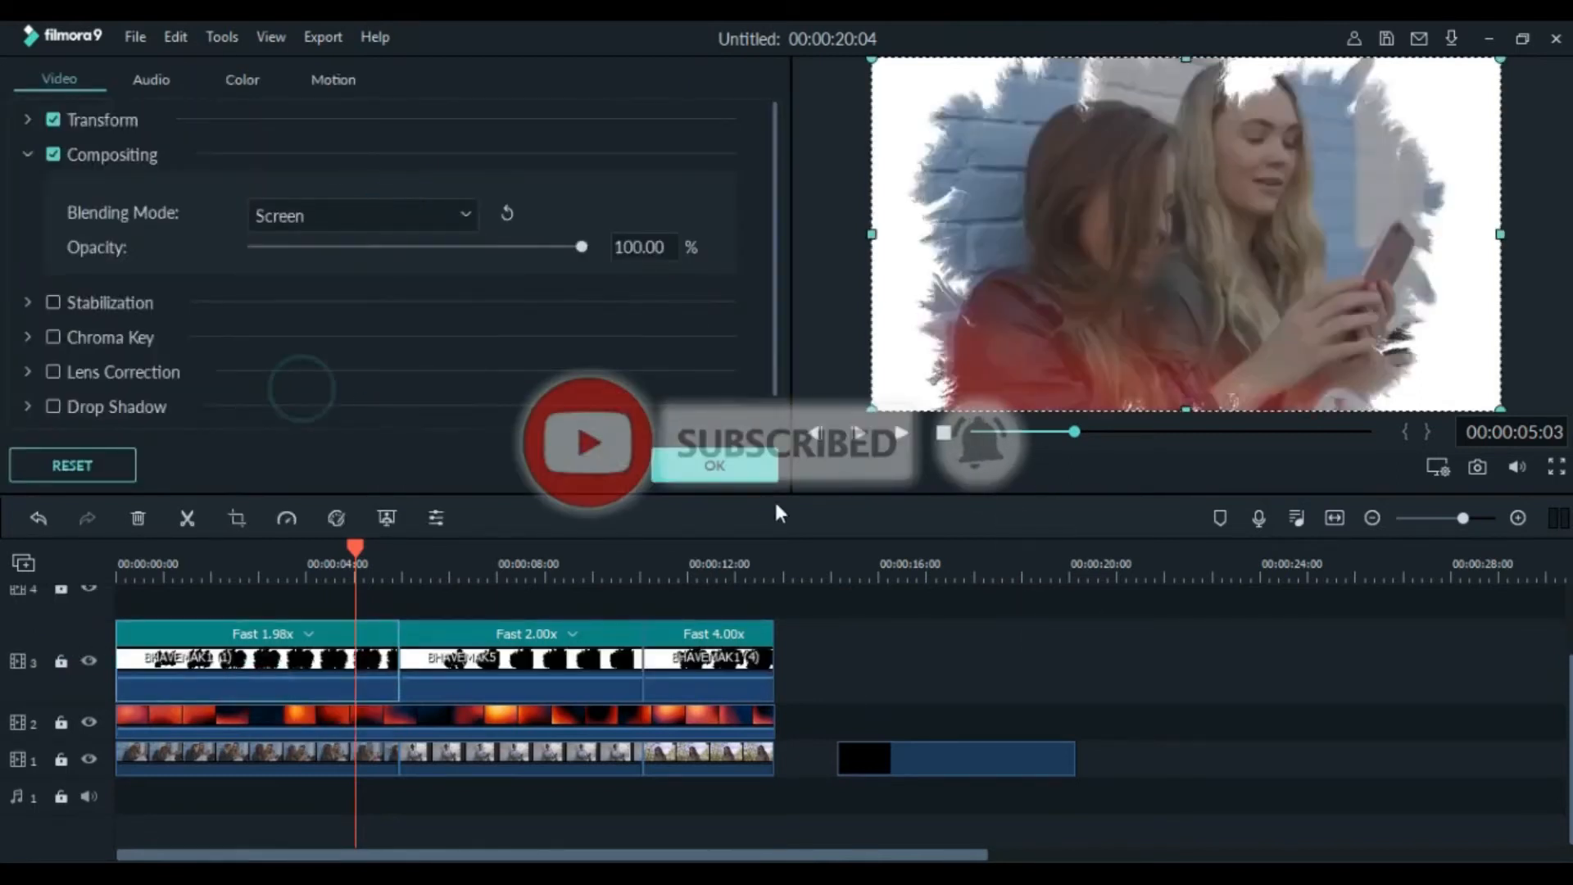
click(713, 465)
Set the blending mode of the BHAVEMAK5 matte on video track 3 to Screen.
click(529, 696)
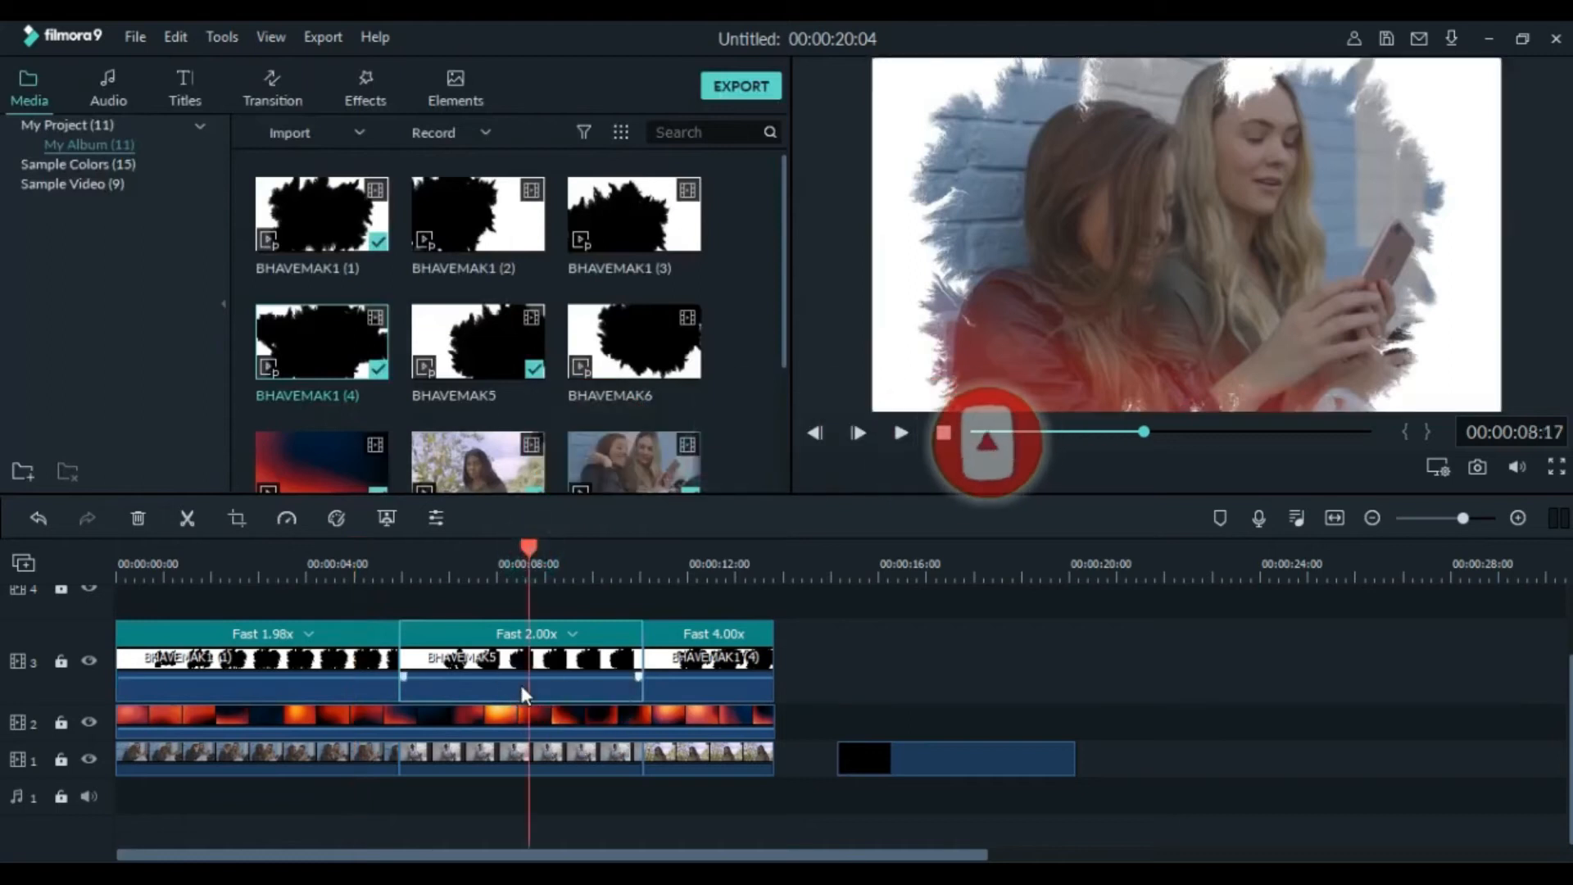
double_click(524, 690)
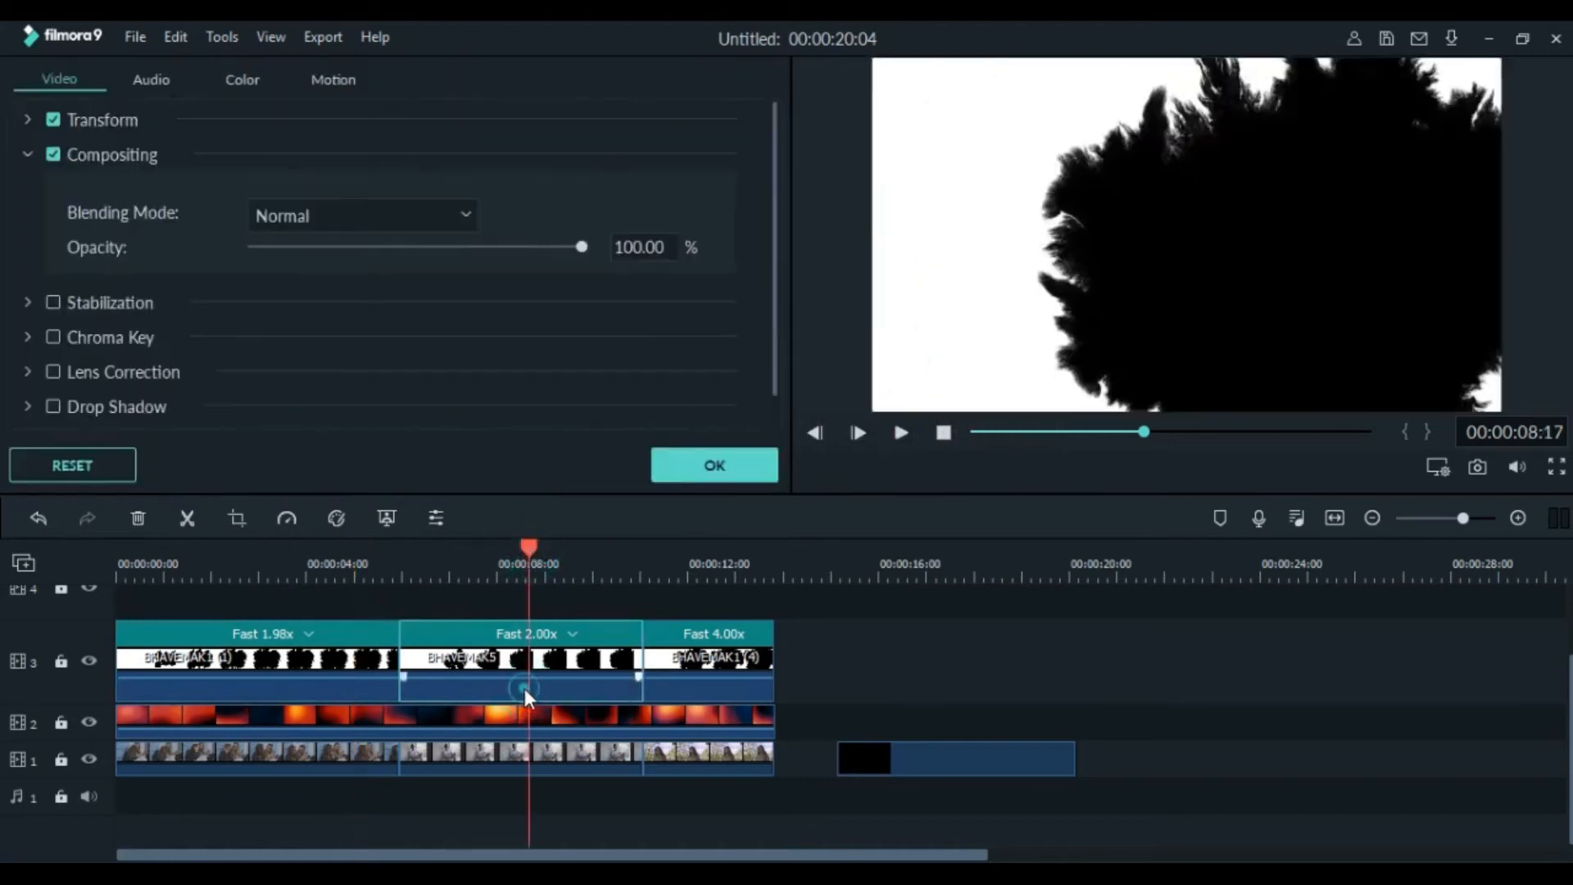
click(402, 215)
click(319, 386)
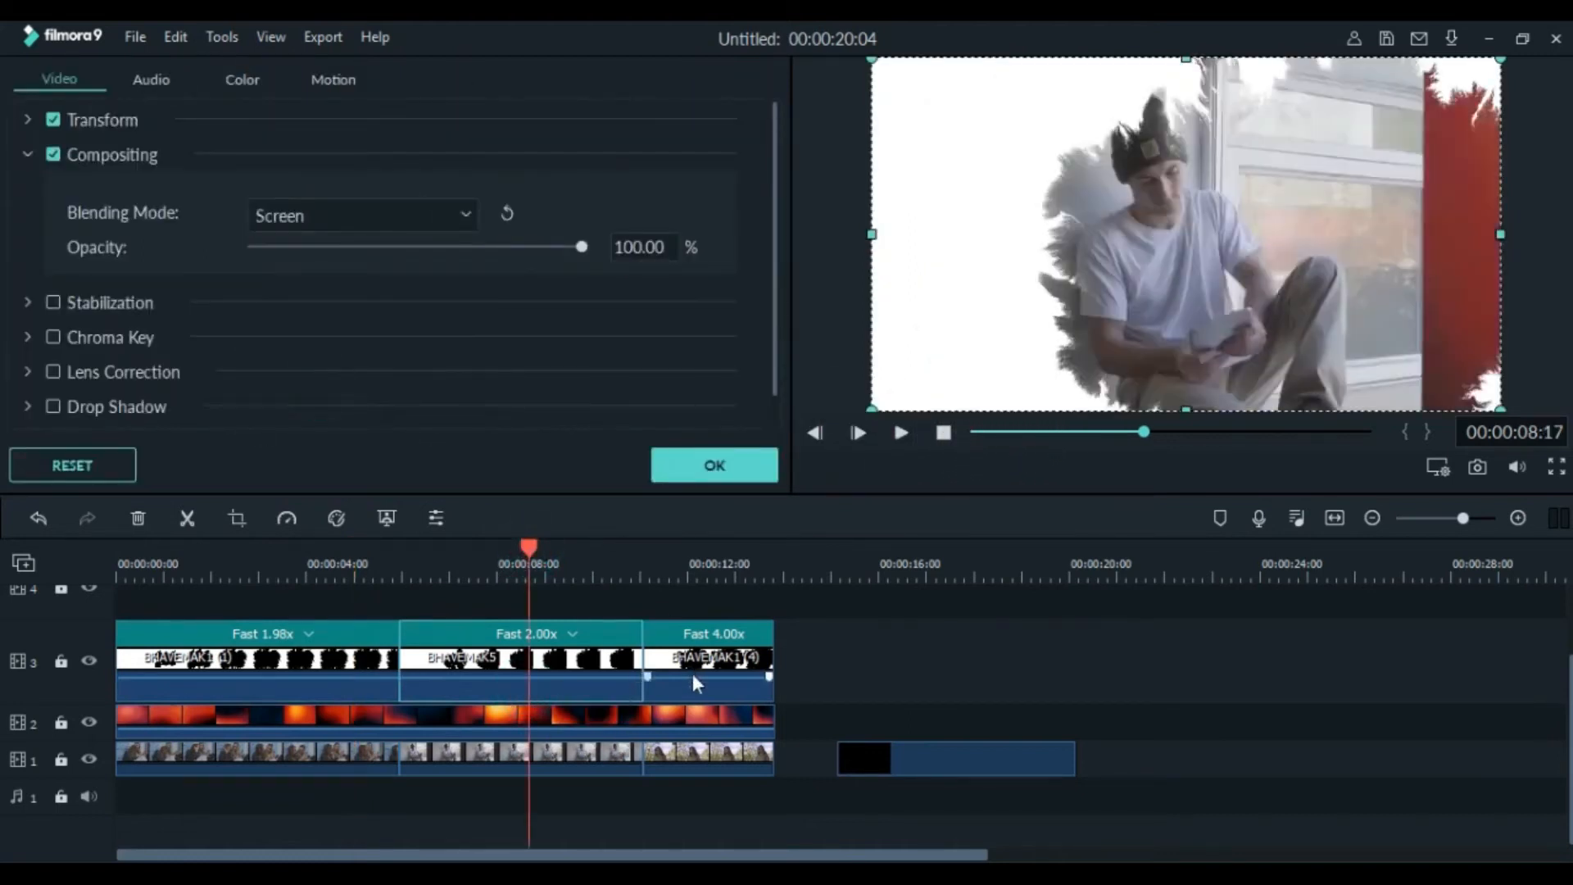
Set the blending mode of the BHAVEMAK1 (4) matte on video track 3 to Screen.
click(702, 562)
click(691, 692)
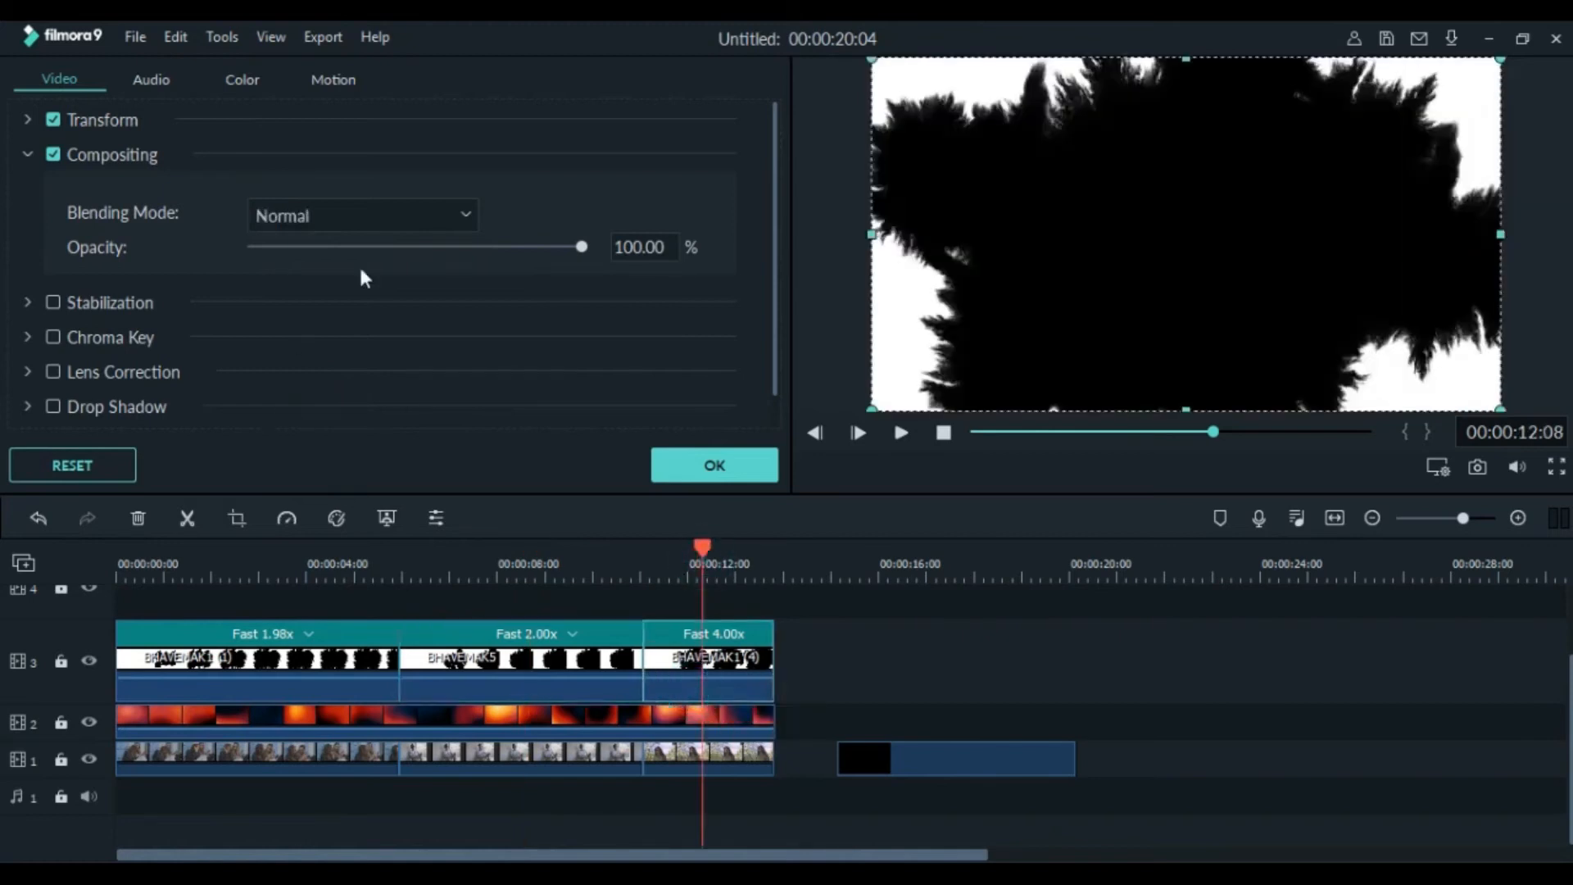
click(406, 217)
click(326, 388)
click(714, 464)
Delete the leftover clip beyond the end of video track 1 and scrub through the blended sequence.
double_click(1001, 758)
click(137, 518)
click(949, 438)
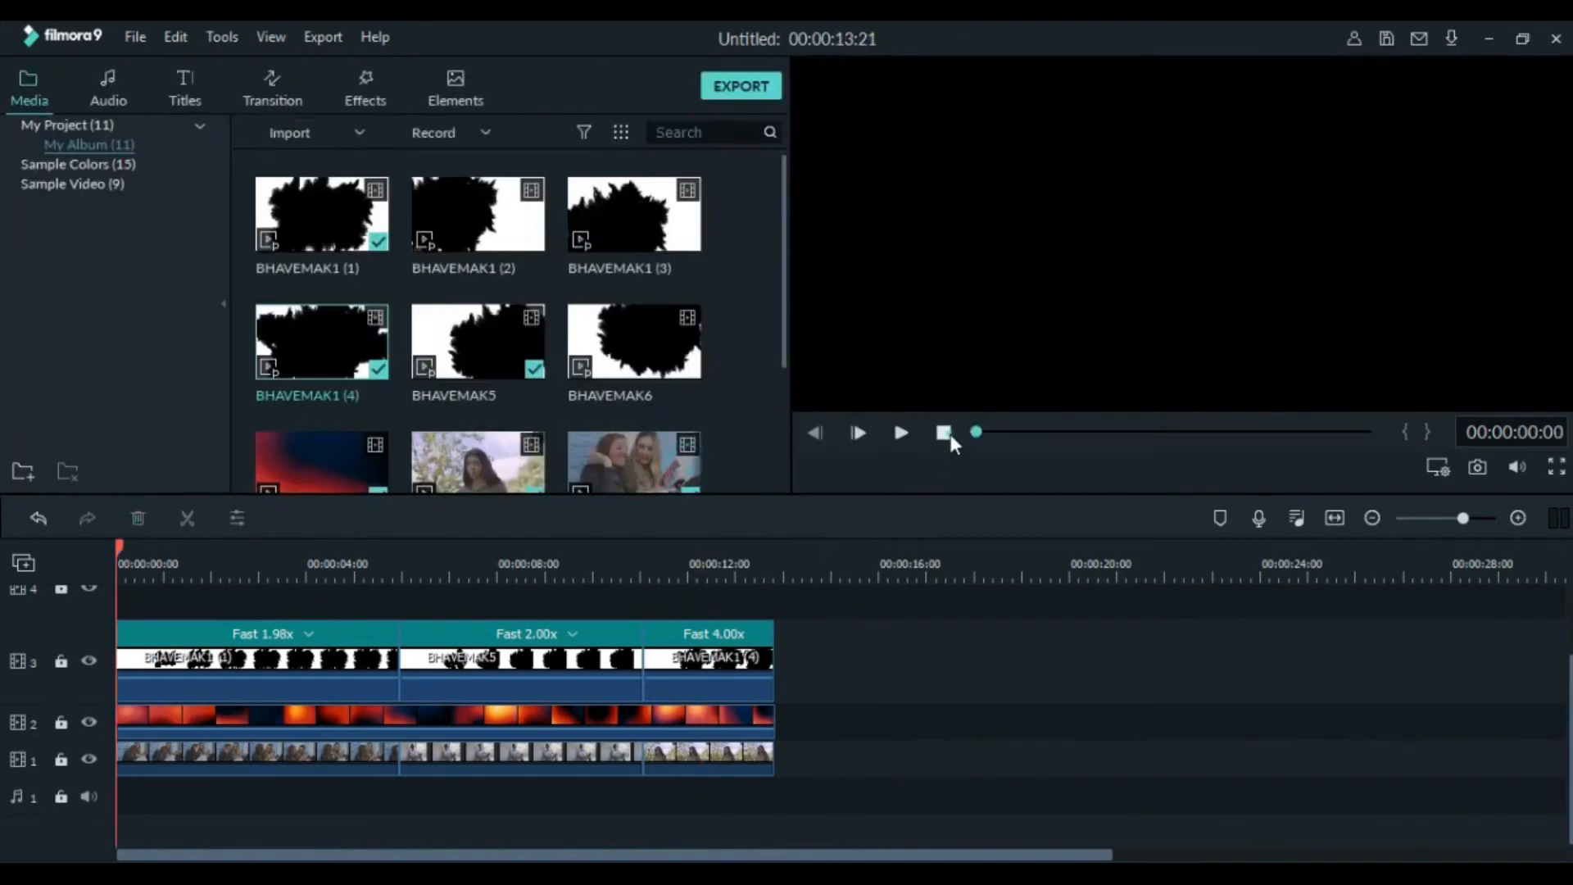
drag(111, 552, 749, 597)
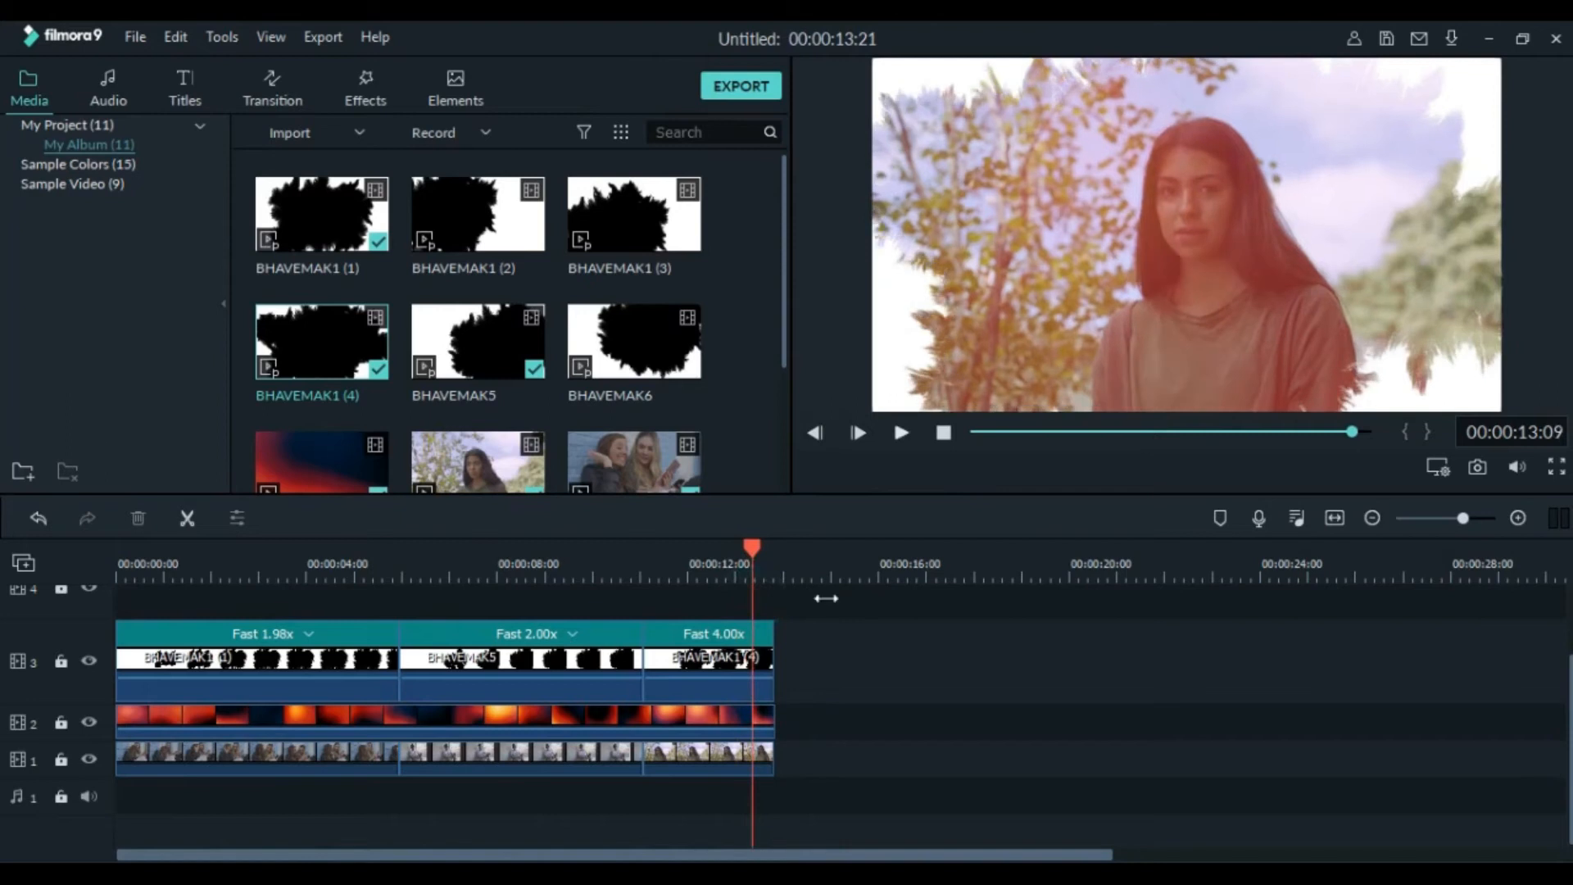
key(Home)
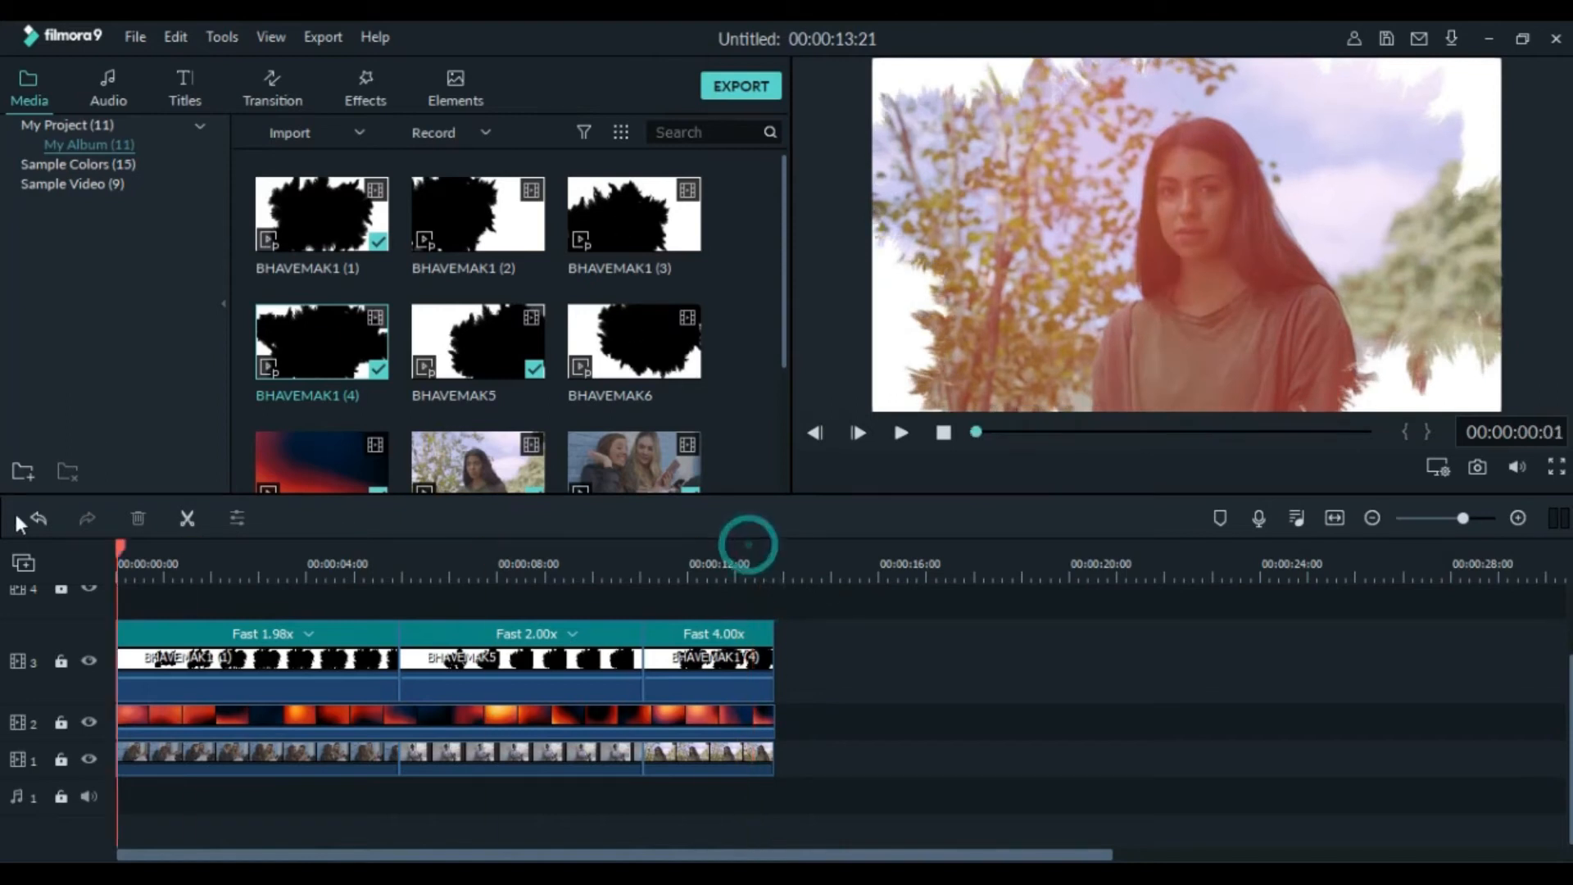
Add the Credit 5 end-credits title to video track 4 over the first clip, shorten its end and preview it.
click(185, 91)
click(51, 244)
mouse_move(696, 362)
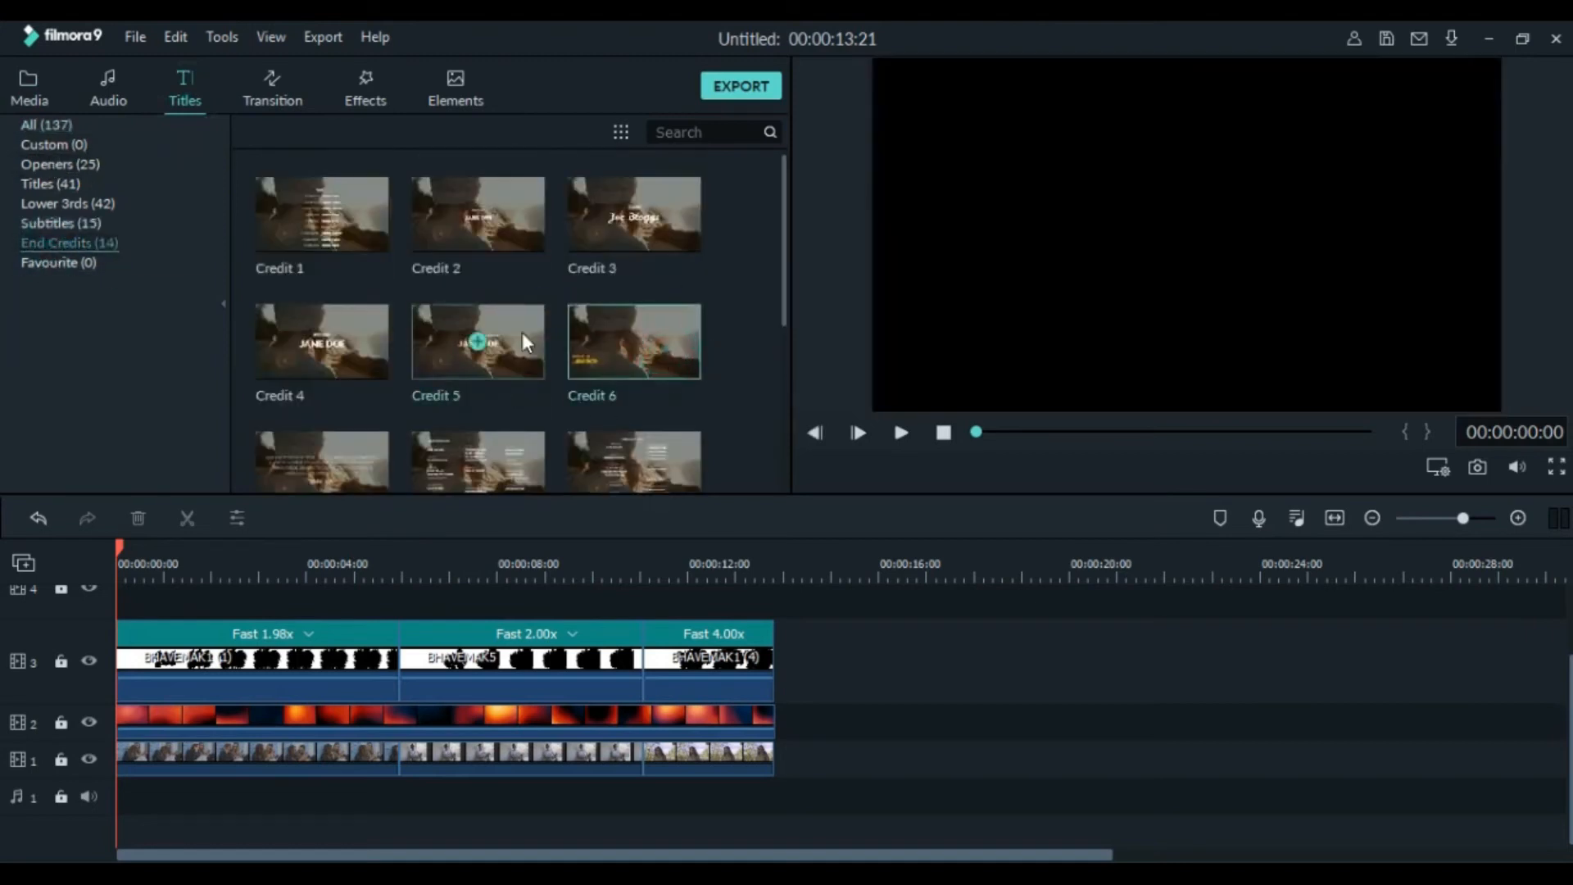
drag(525, 326, 141, 605)
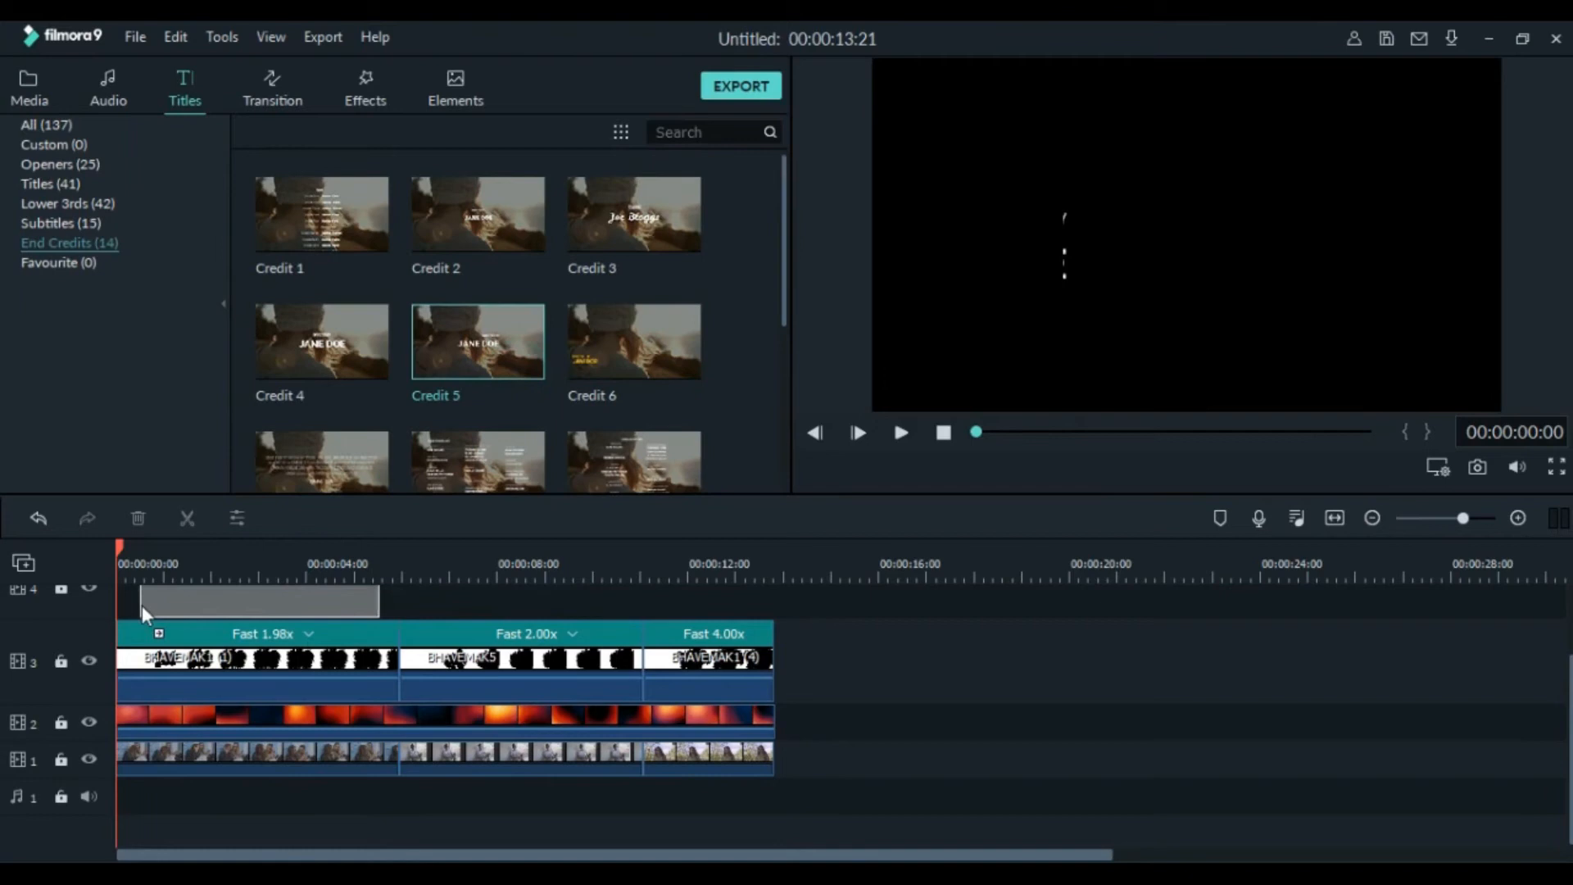
drag(377, 600, 337, 601)
drag(111, 554, 301, 572)
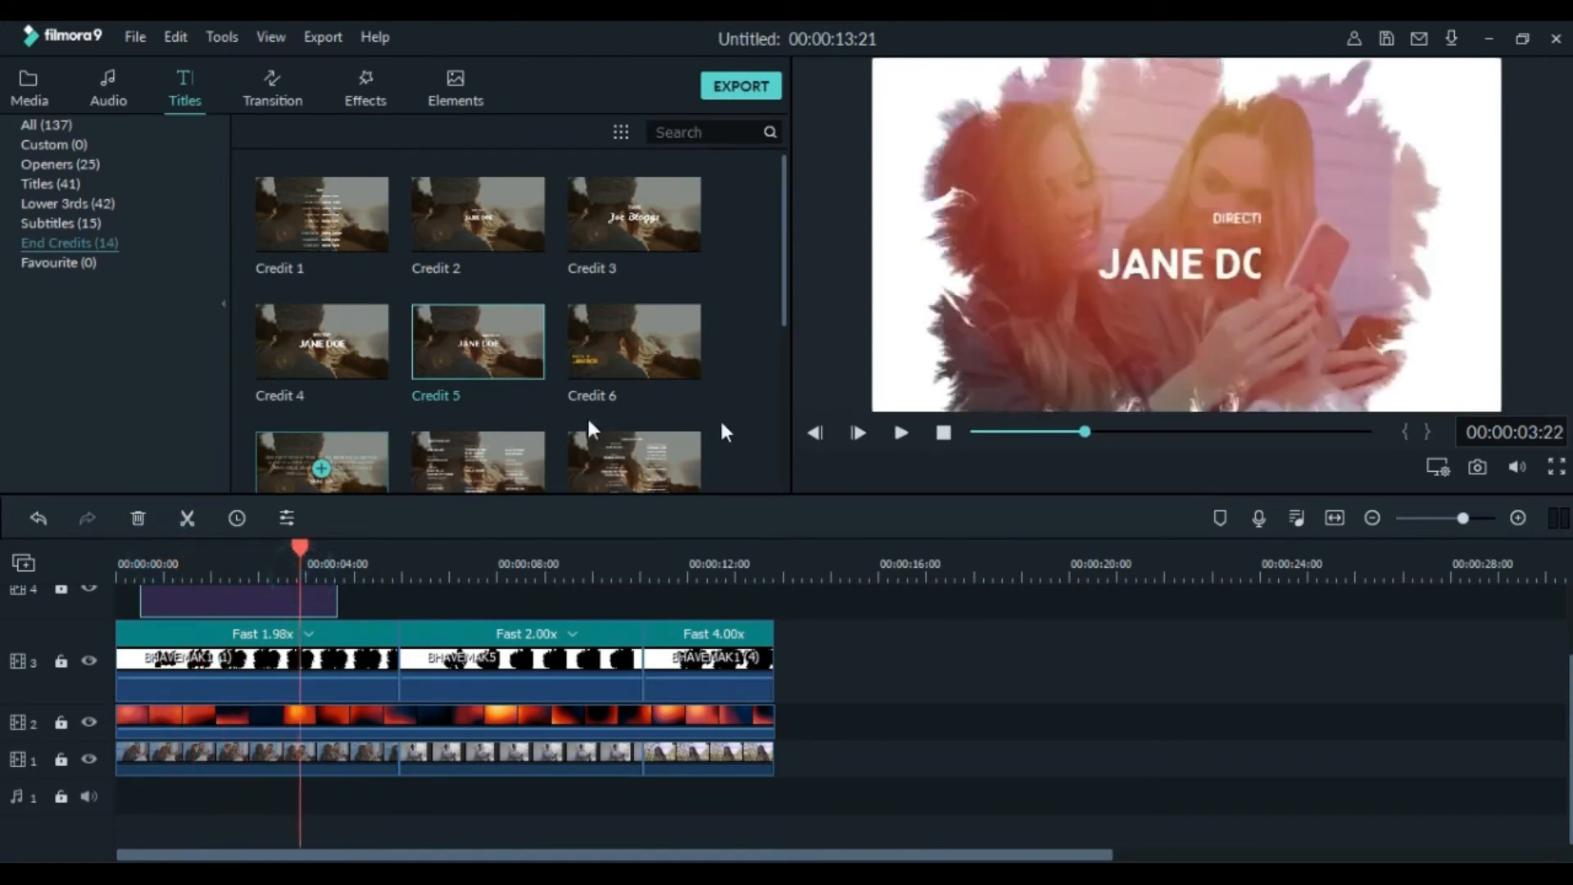
Try a shortened Credit 9 title over the second clip on video track 4, then delete it.
drag(675, 339, 413, 607)
drag(654, 610, 549, 608)
drag(398, 562, 512, 587)
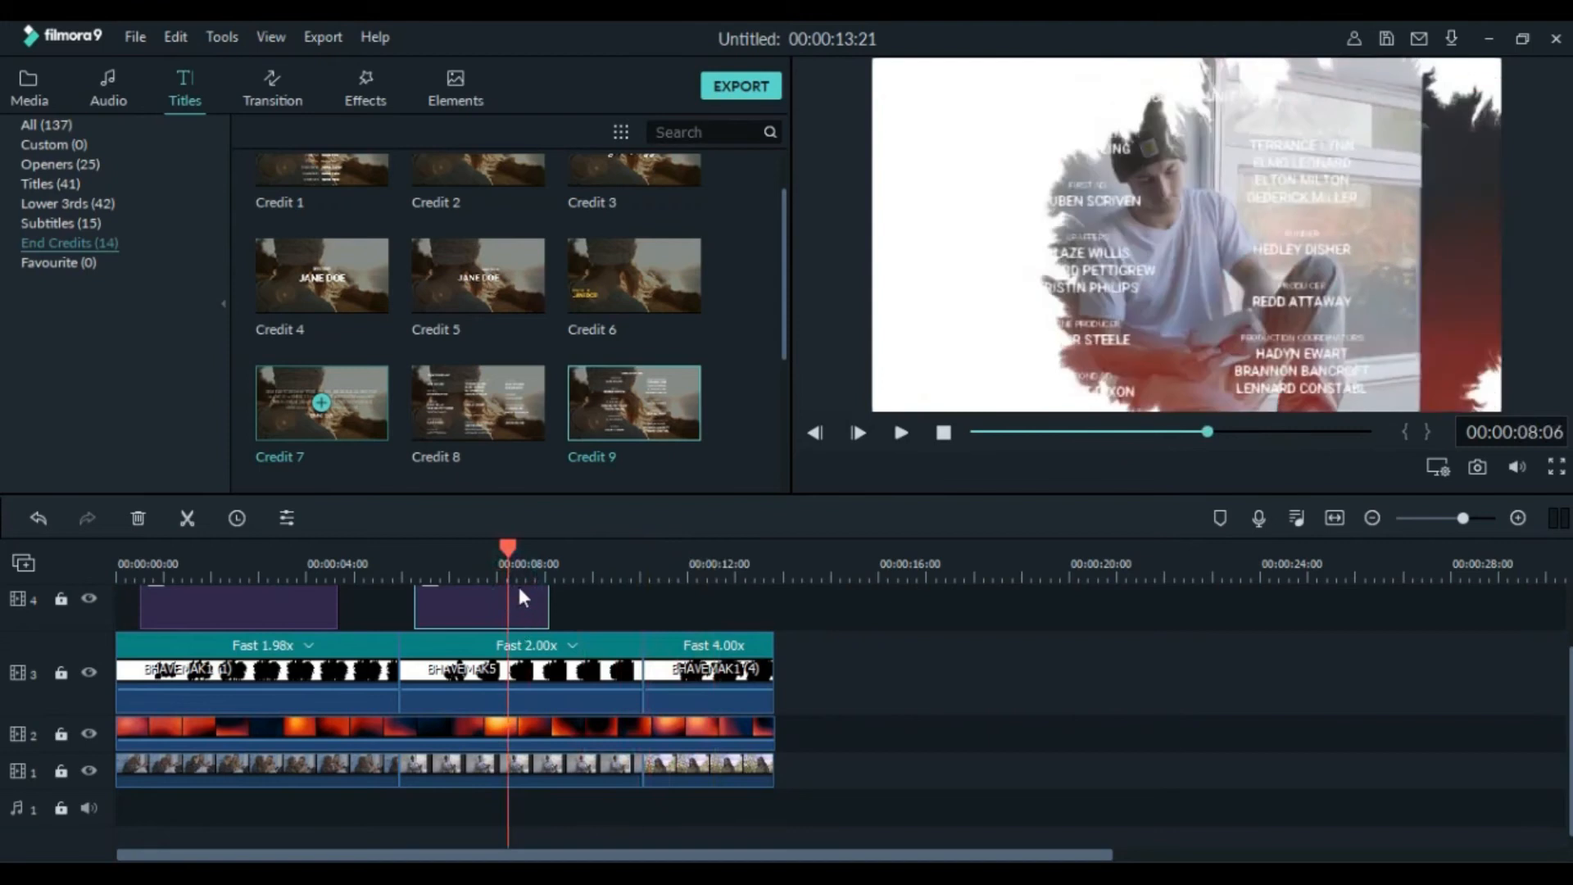
double_click(533, 703)
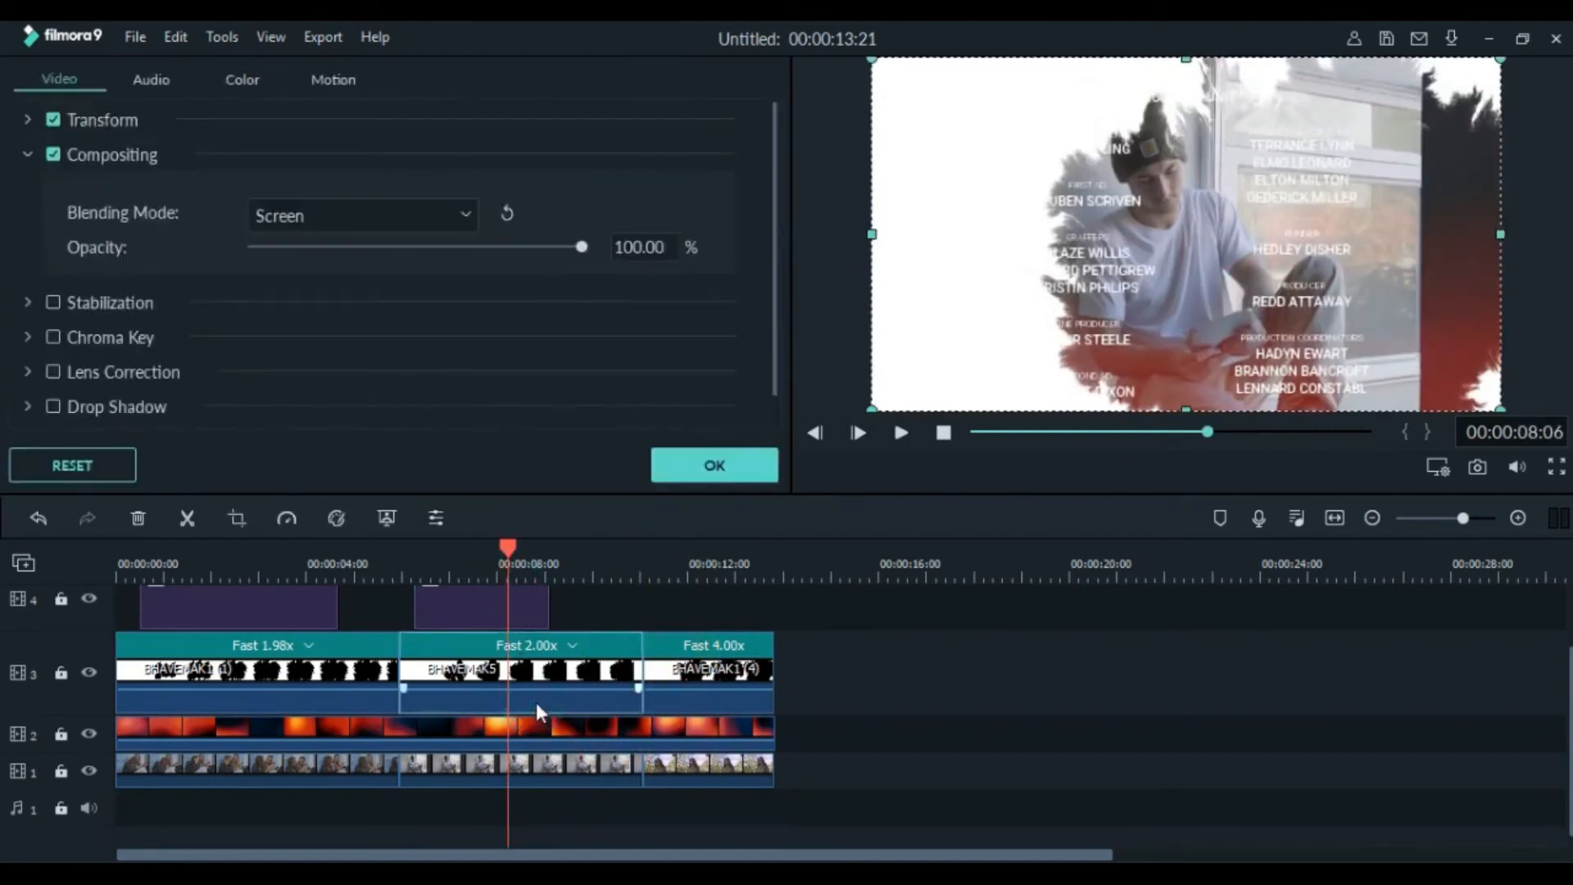
double_click(516, 616)
click(138, 517)
click(706, 463)
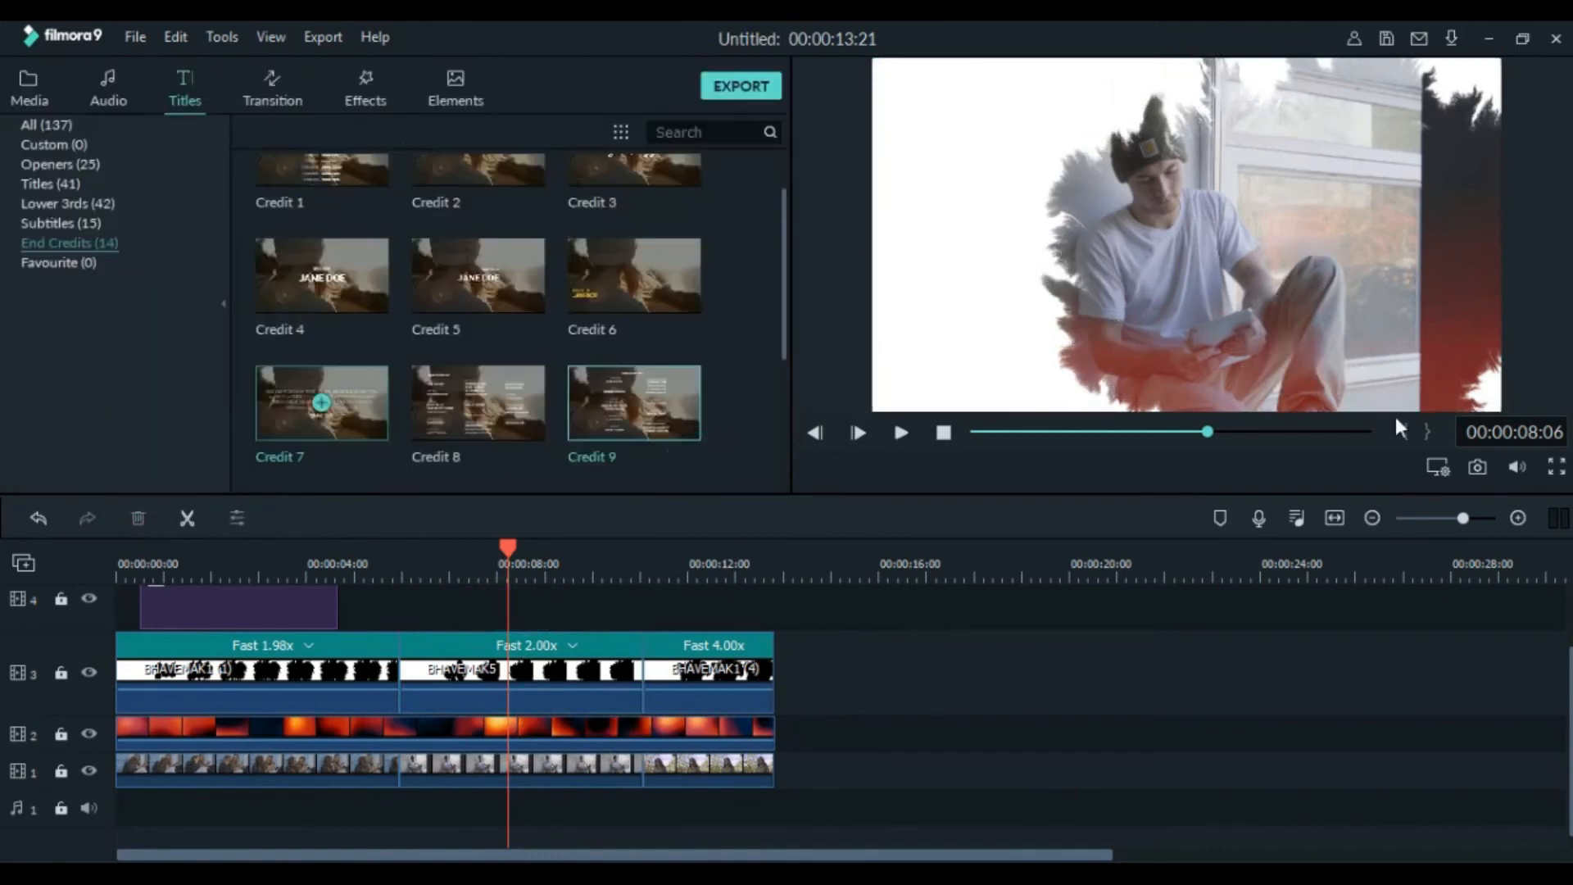
Try to adjust the second clip's framing directly in the preview with the BHAVEMAK5 matte selected.
double_click(1339, 278)
drag(1498, 234, 1491, 266)
click(1491, 265)
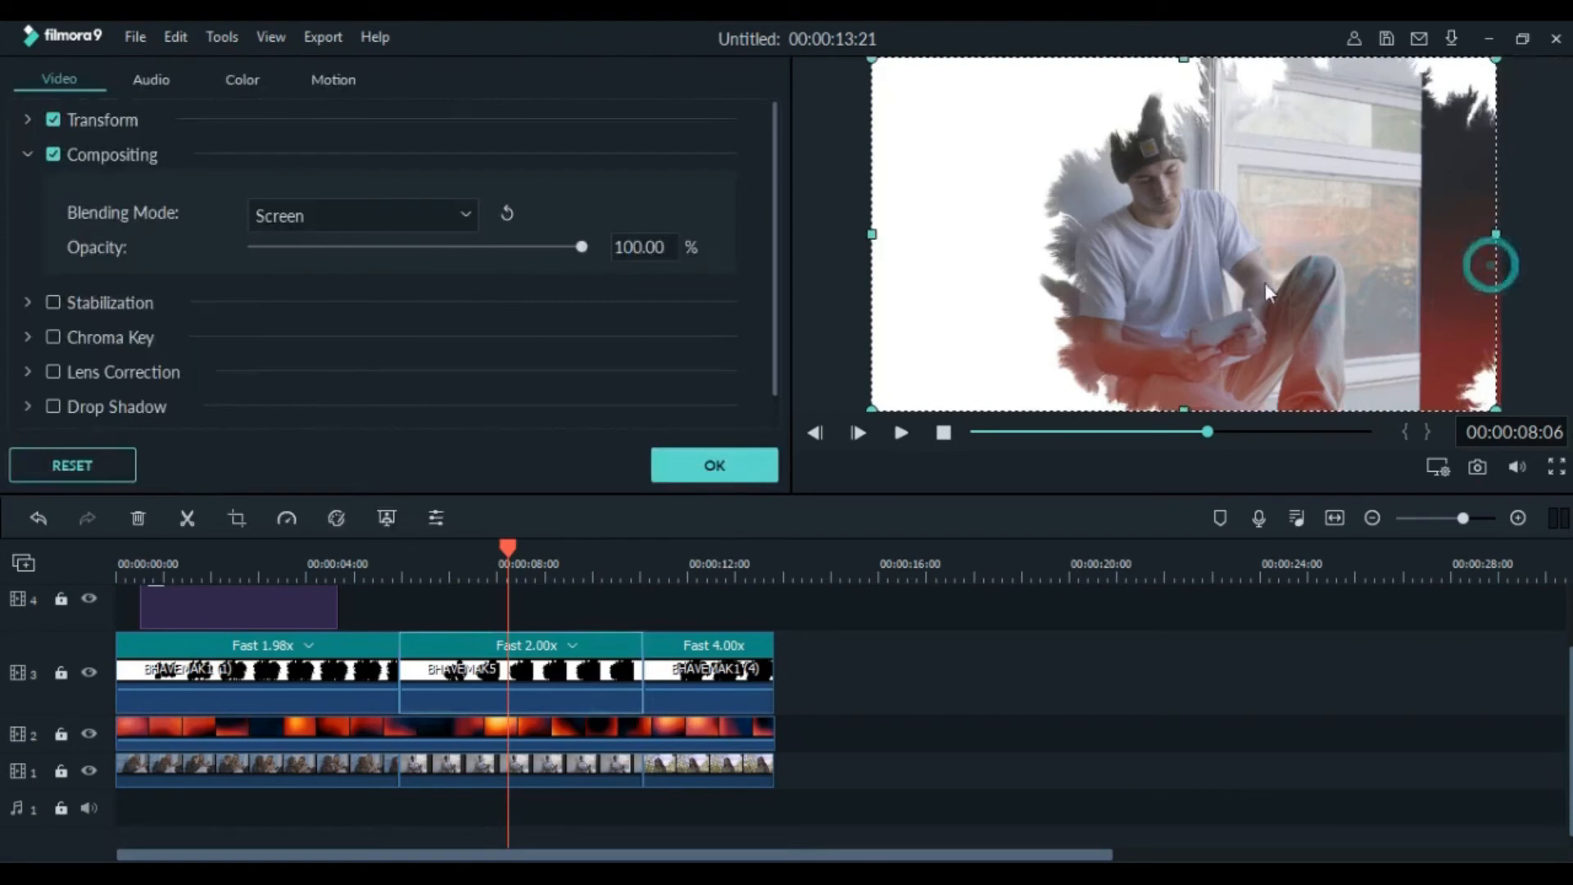
Lock video tracks 2, 3 and 4 so only the clips on video track 1 can be edited.
click(515, 768)
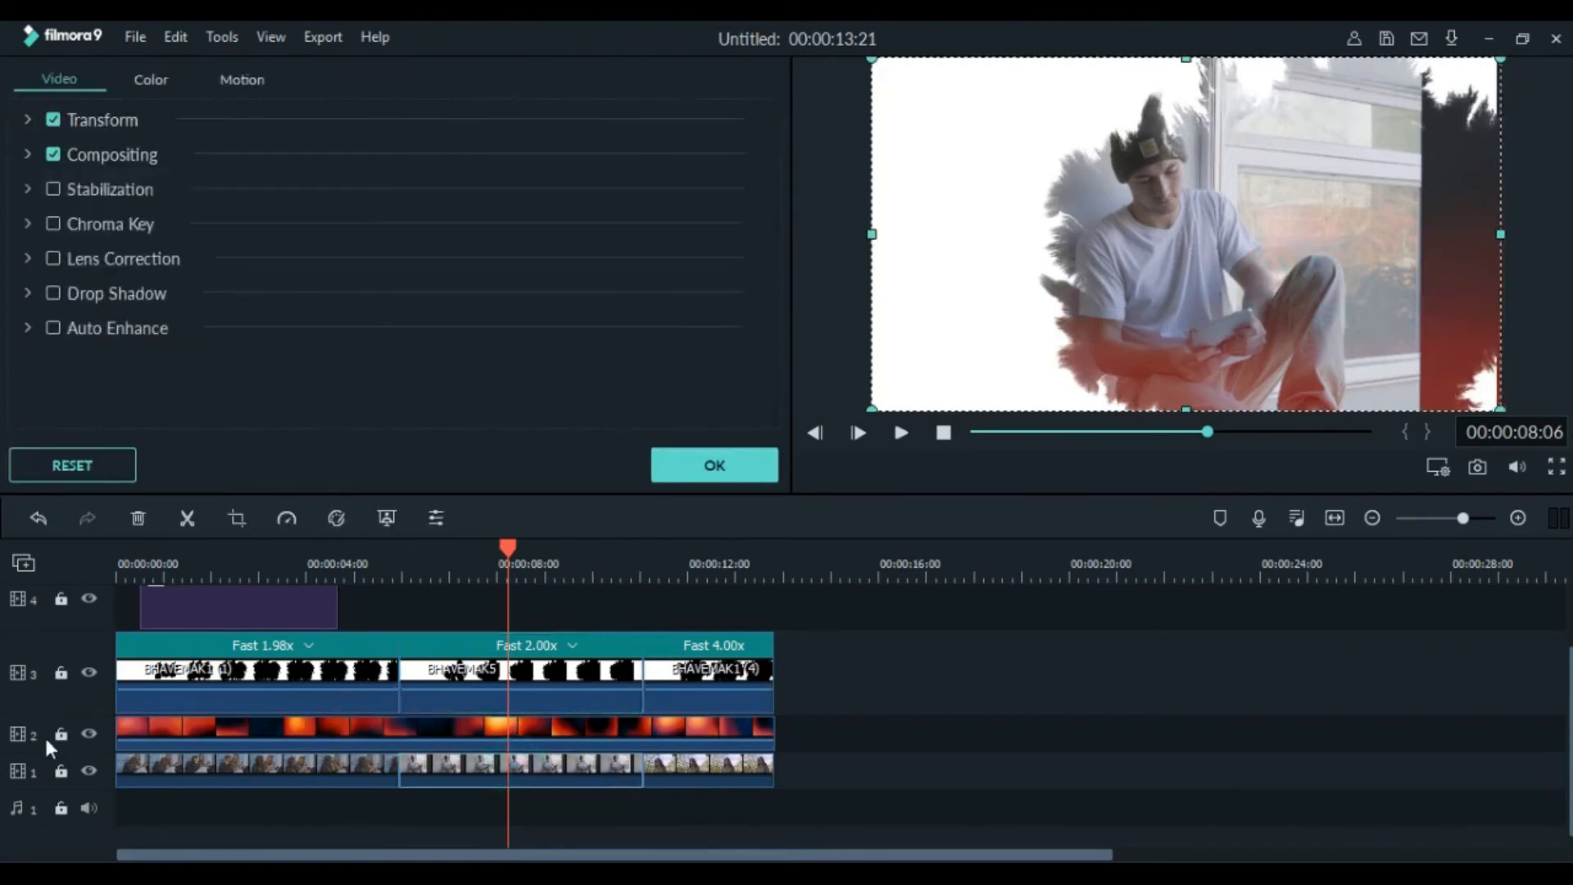
click(61, 672)
click(60, 598)
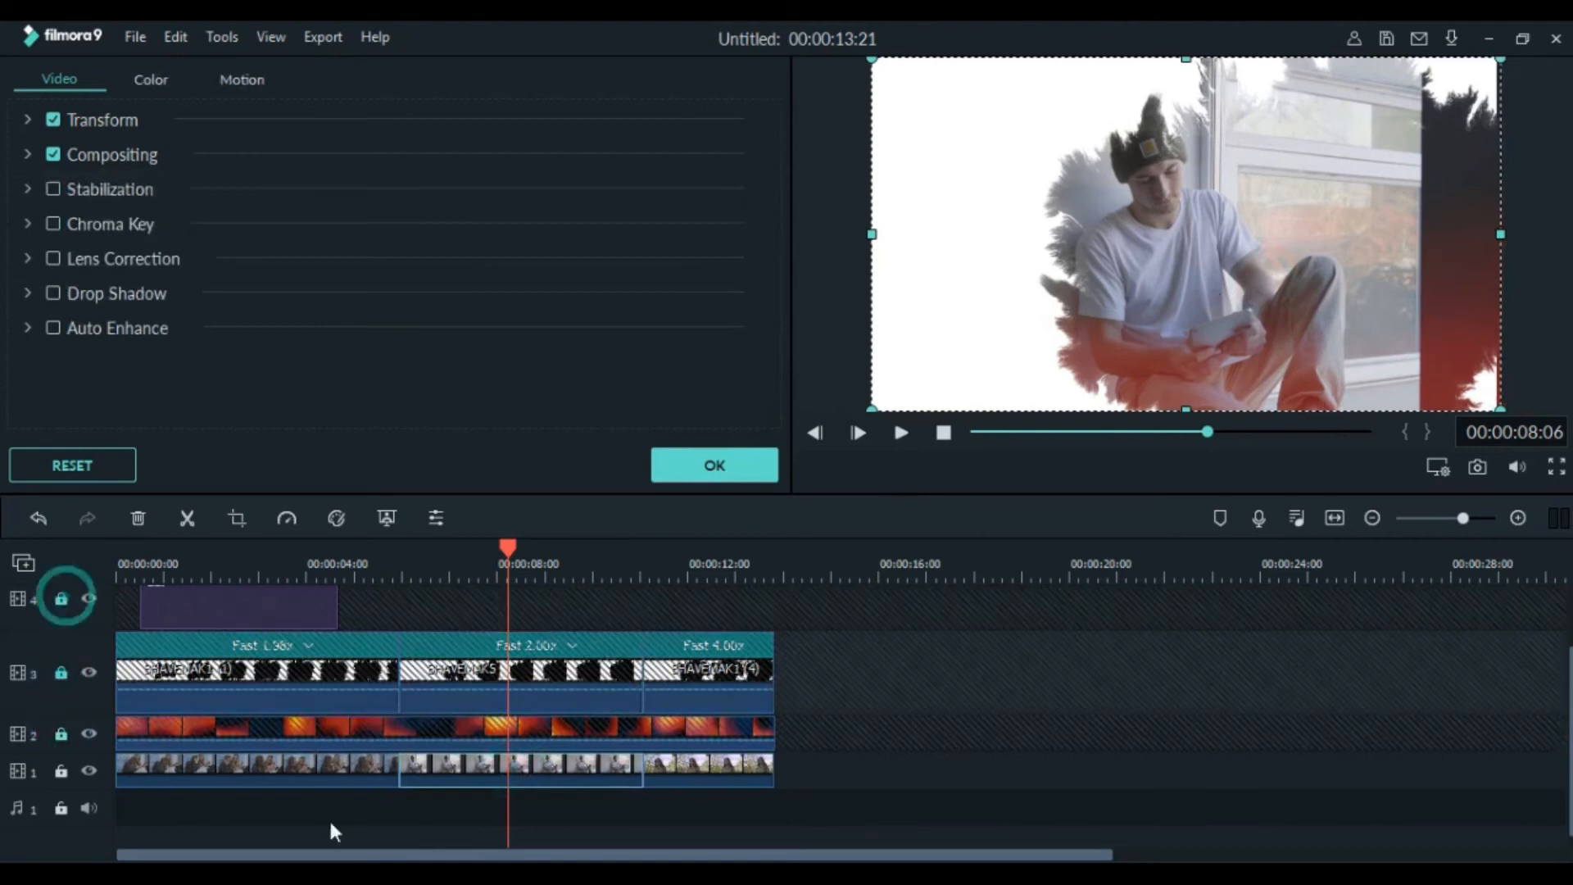
Move the second video clip on track 1 to the right in the frame, centring the seated man within the ink matte.
click(542, 770)
drag(1308, 325, 1366, 342)
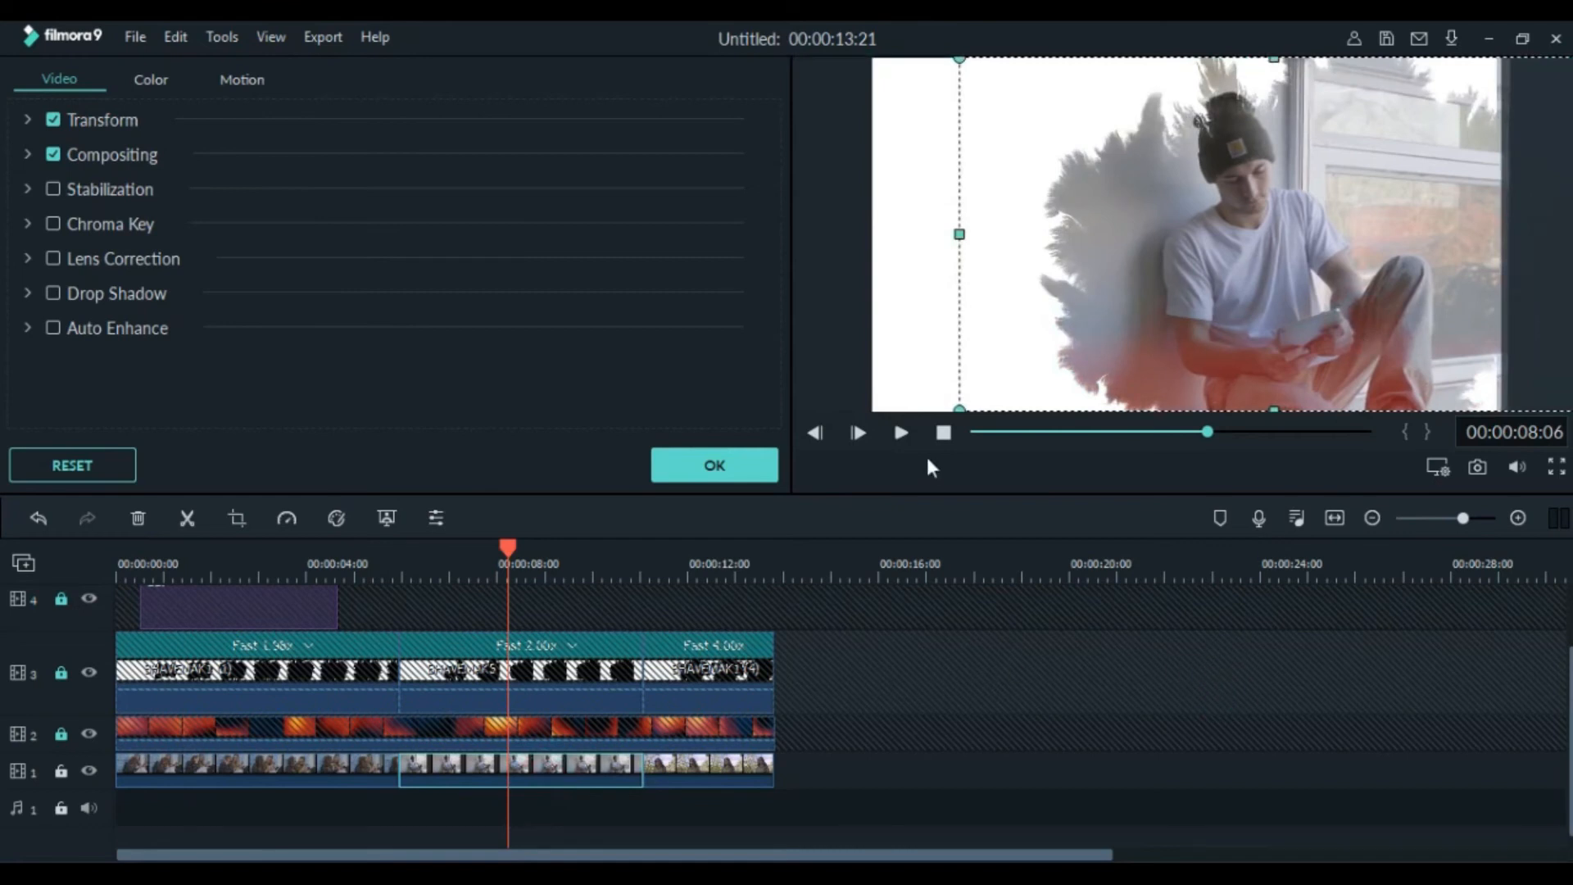
click(746, 464)
Unlock video tracks 2, 3 and 4 and play the sequence from the start.
double_click(62, 674)
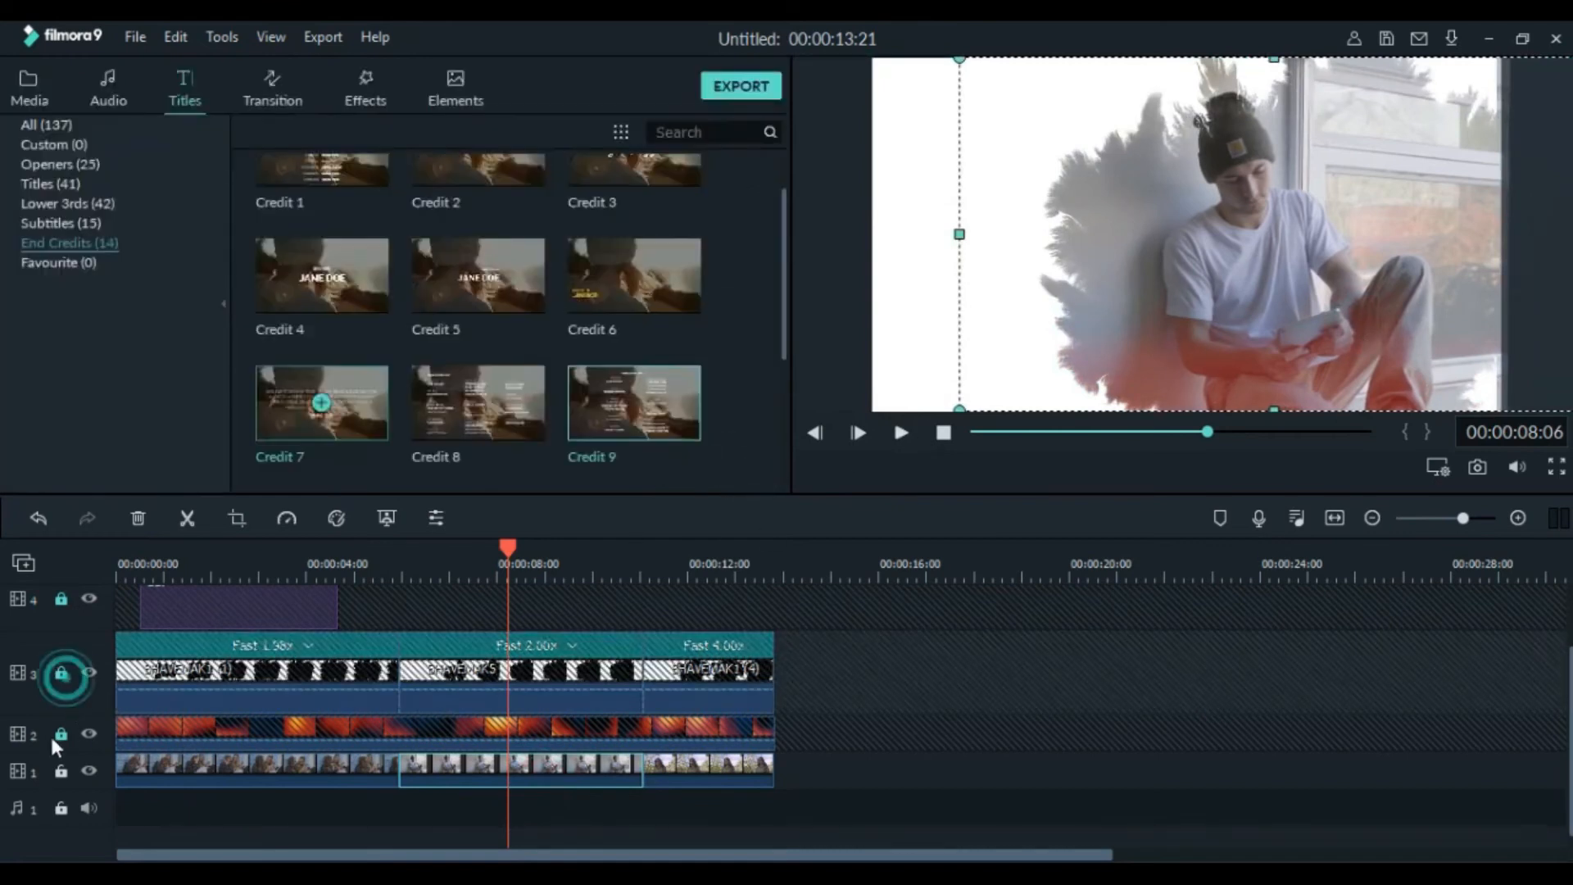
click(57, 736)
click(61, 672)
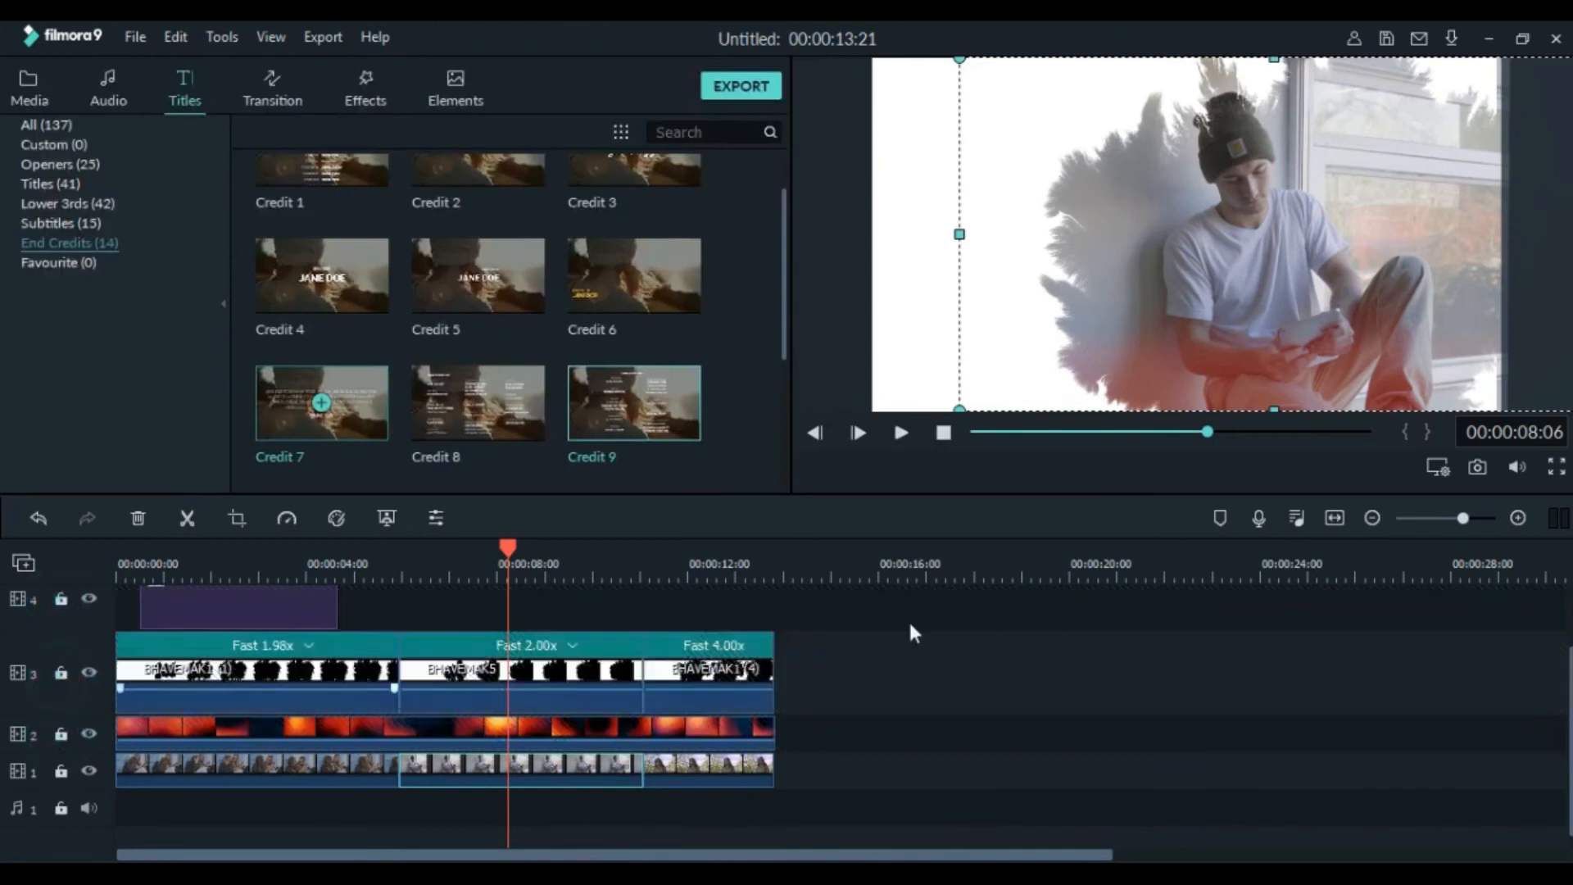
click(943, 432)
click(896, 432)
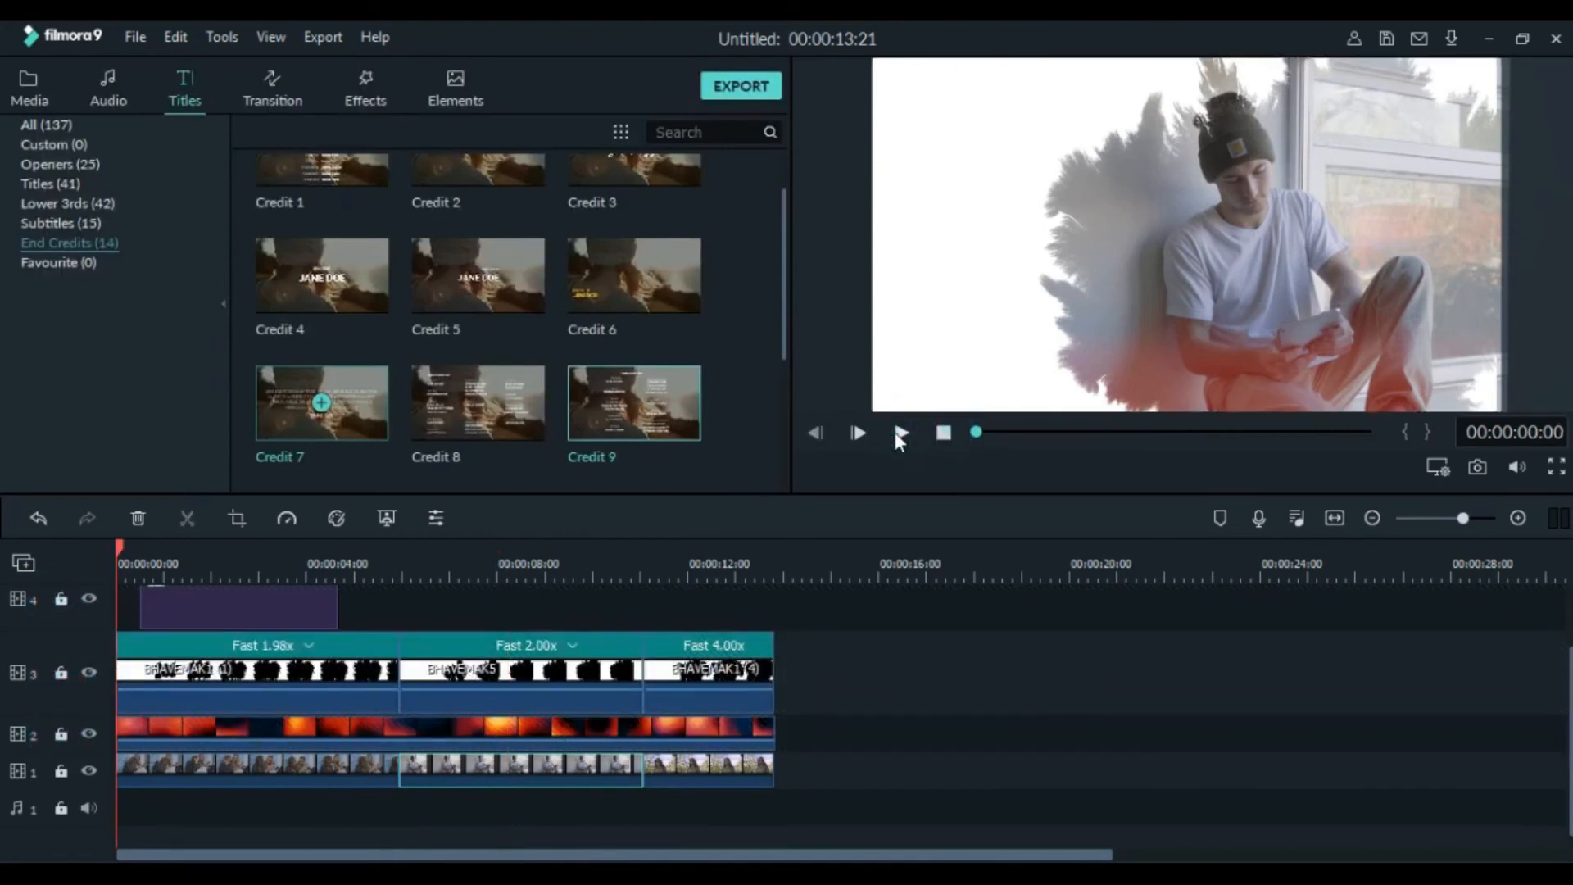